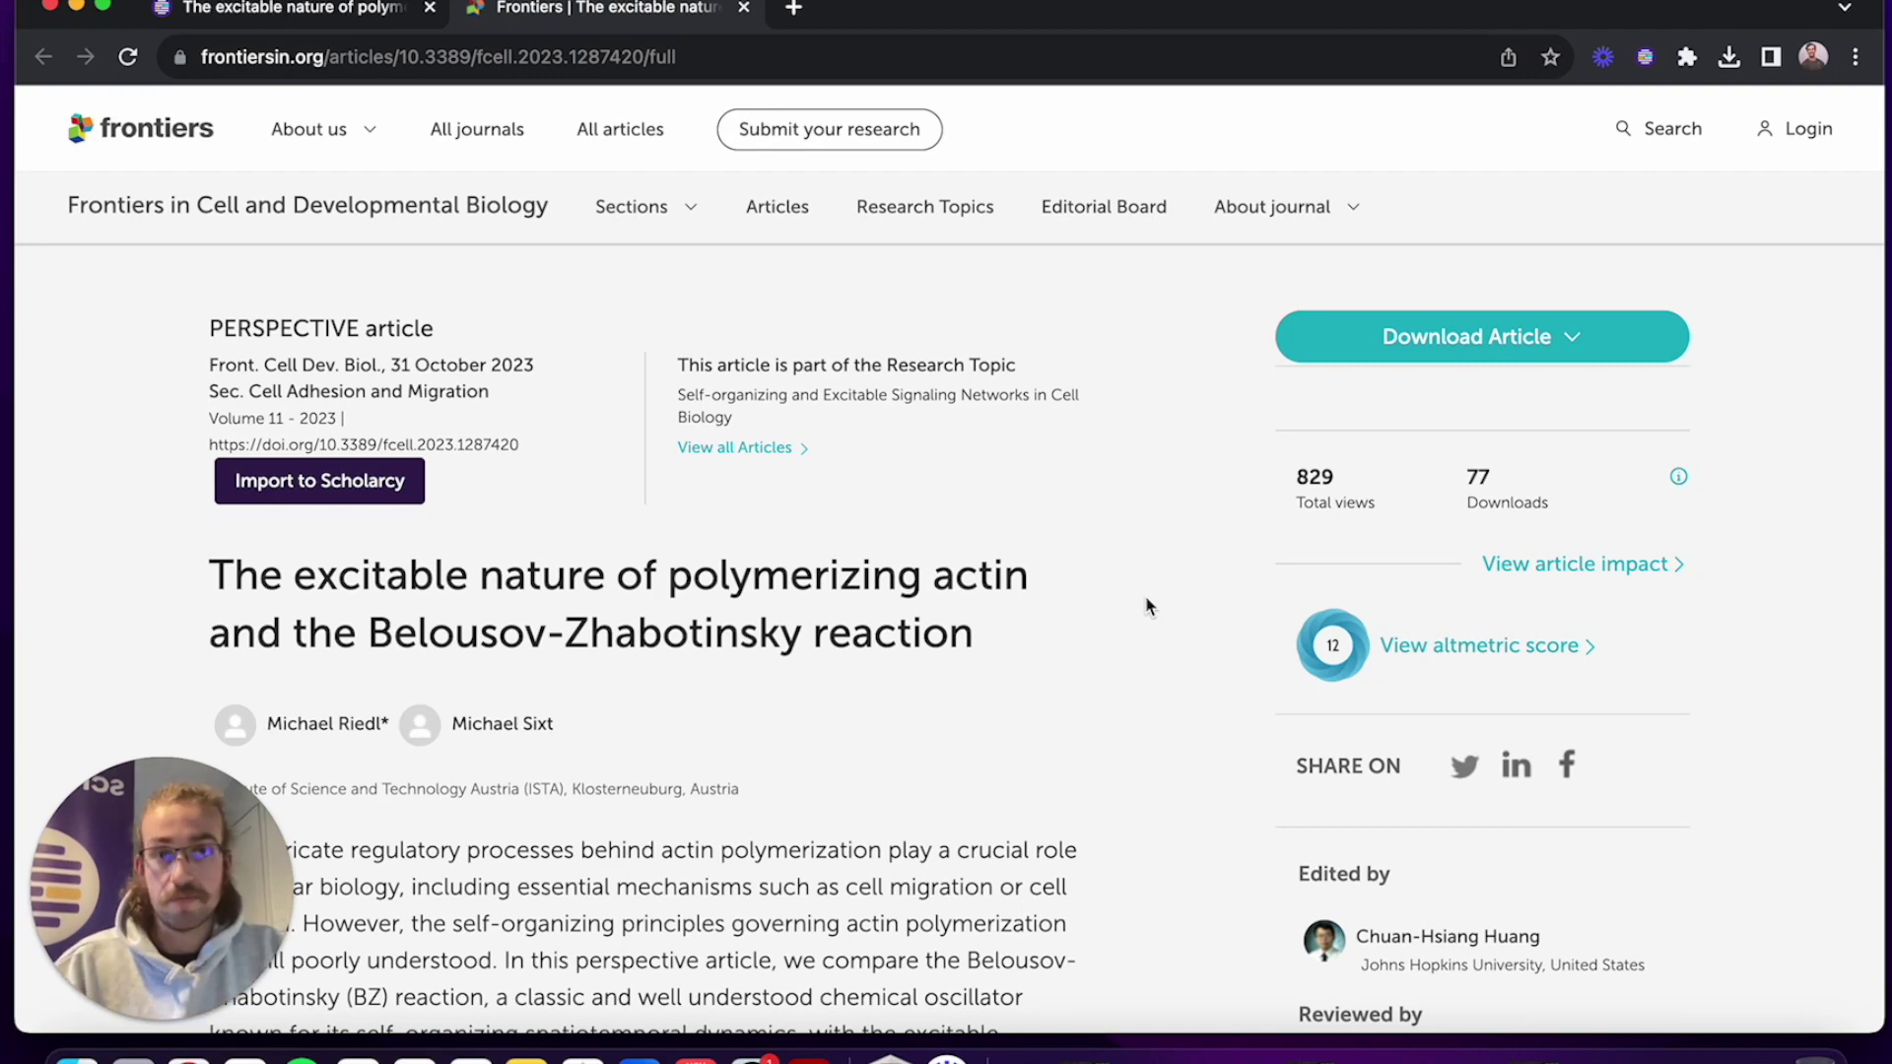
Open the article's Scholarcy summary flashcard from the browser extension
{"action": "scroll", "coordinate": [1106, 671], "scroll_direction": "down", "scroll_amount": 3}
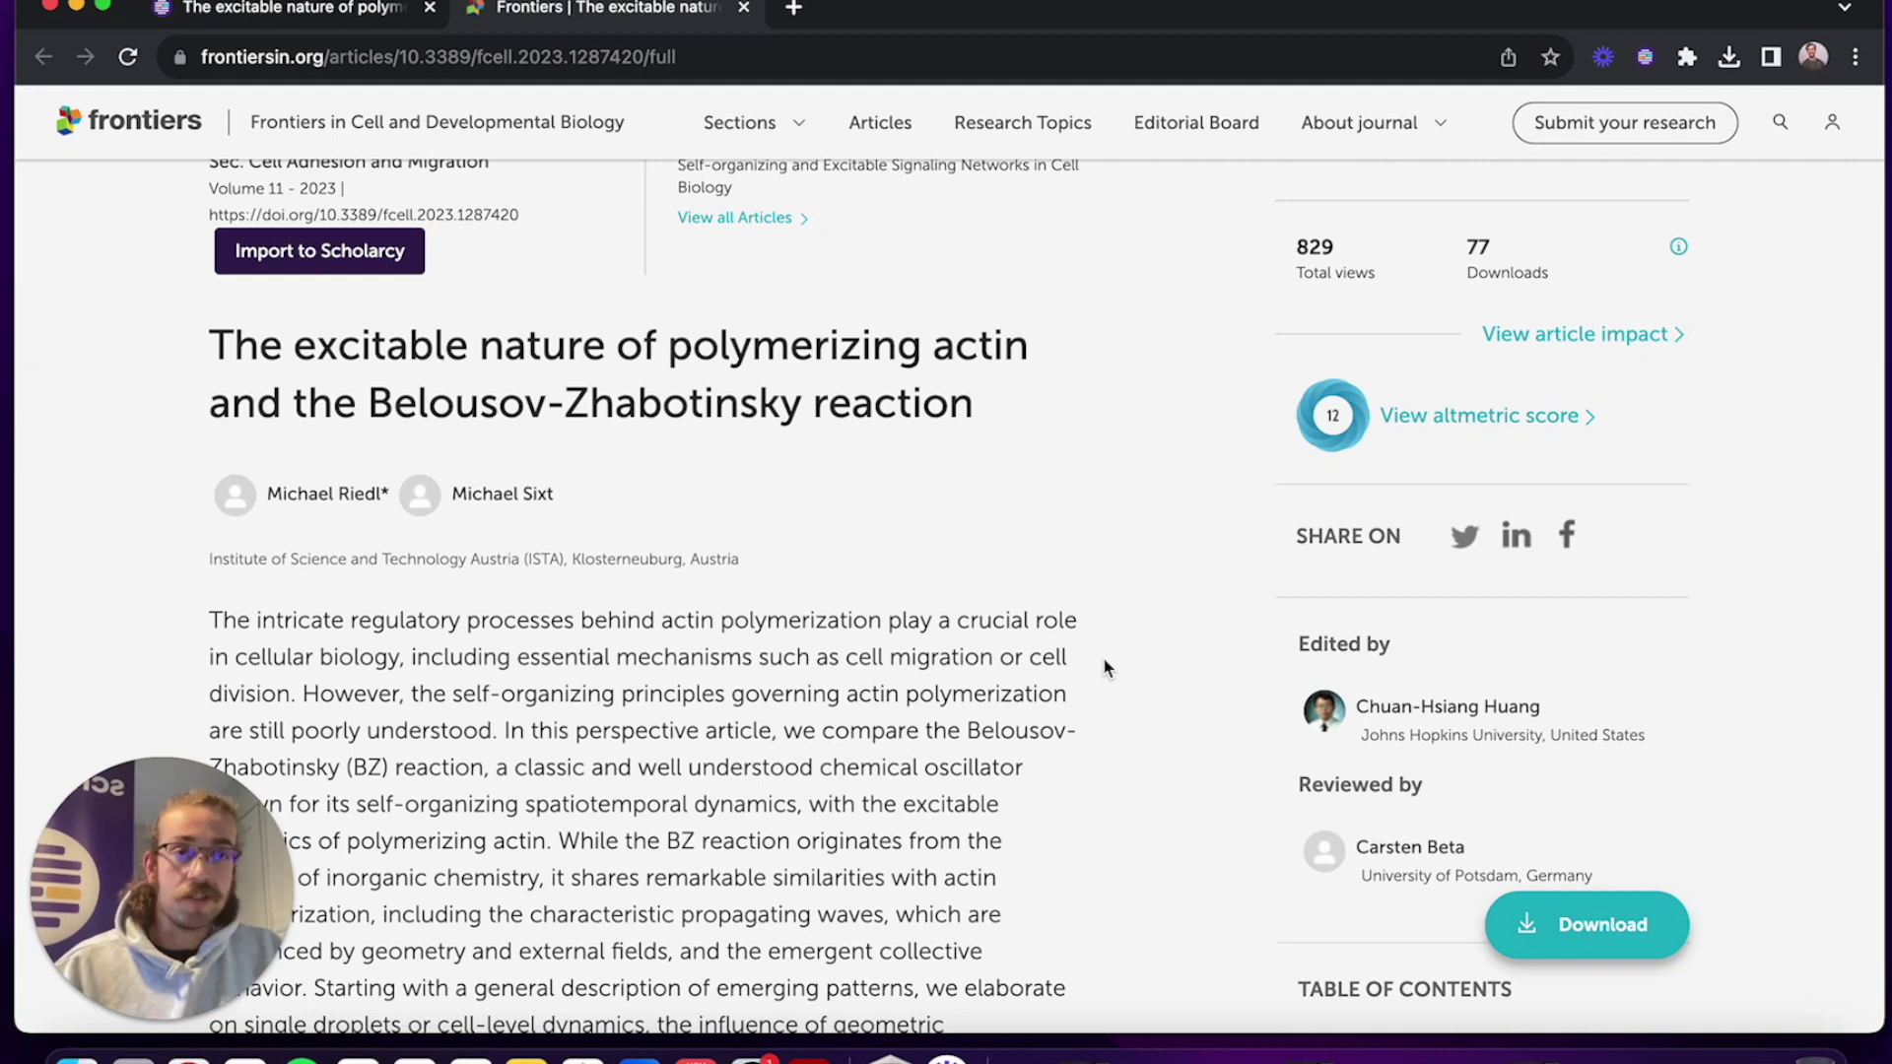
{"action": "left_click", "coordinate": [1644, 56]}
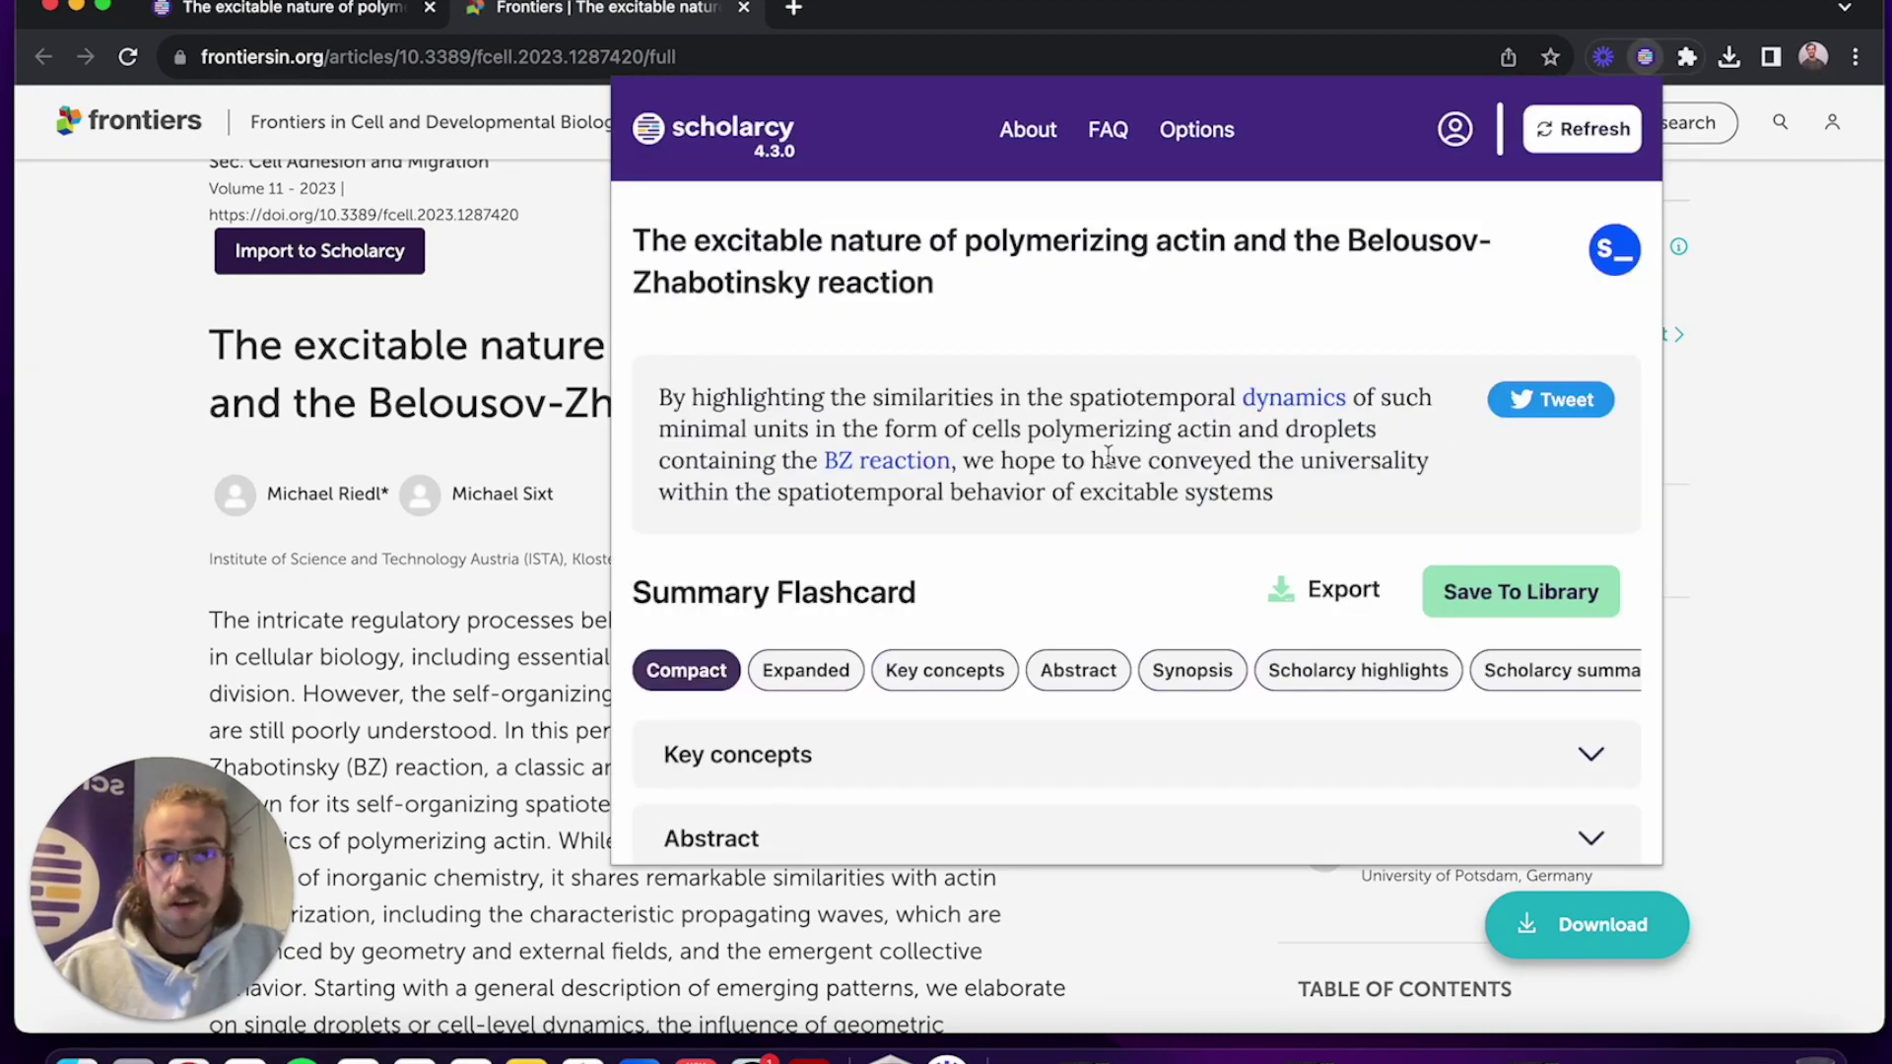
{"action": "scroll", "coordinate": [1107, 456], "scroll_direction": "down", "scroll_amount": 5}
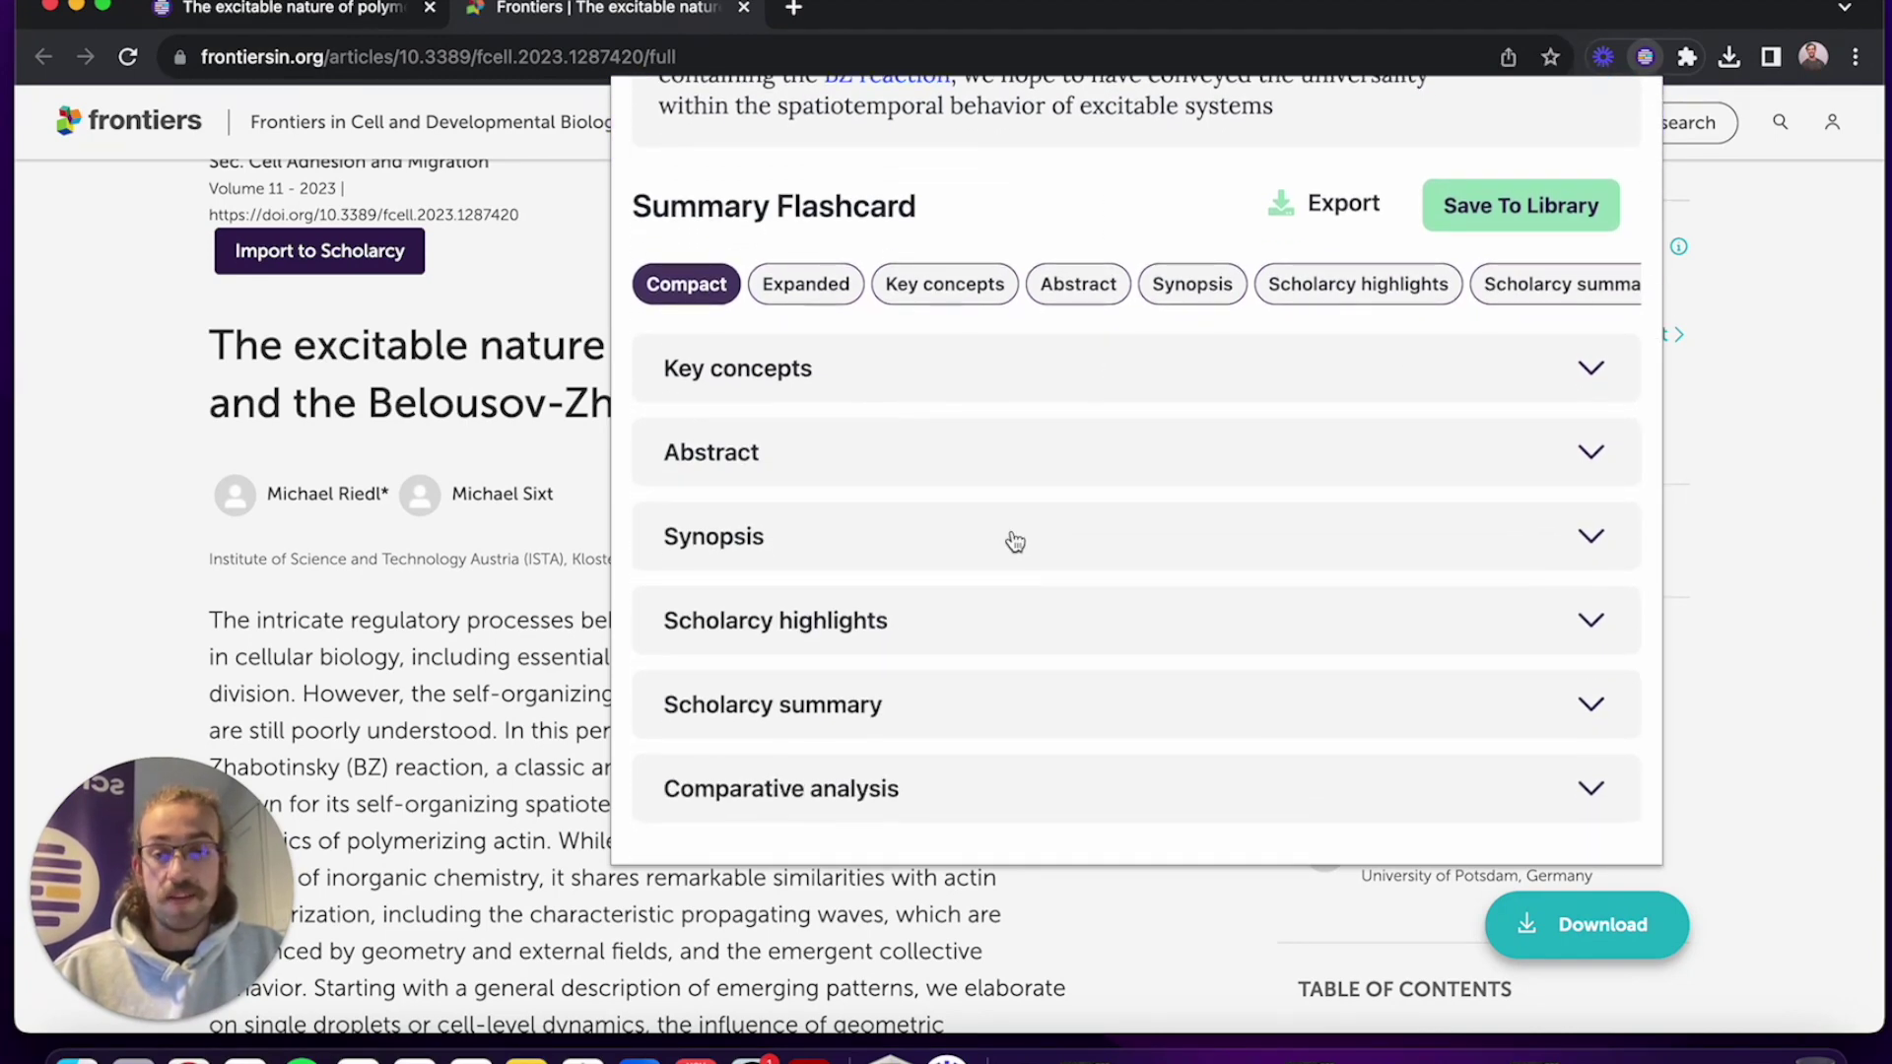
Read the Synopsis and Scholarcy highlights sections, collapsing each afterward
{"action": "left_click", "coordinate": [1012, 540]}
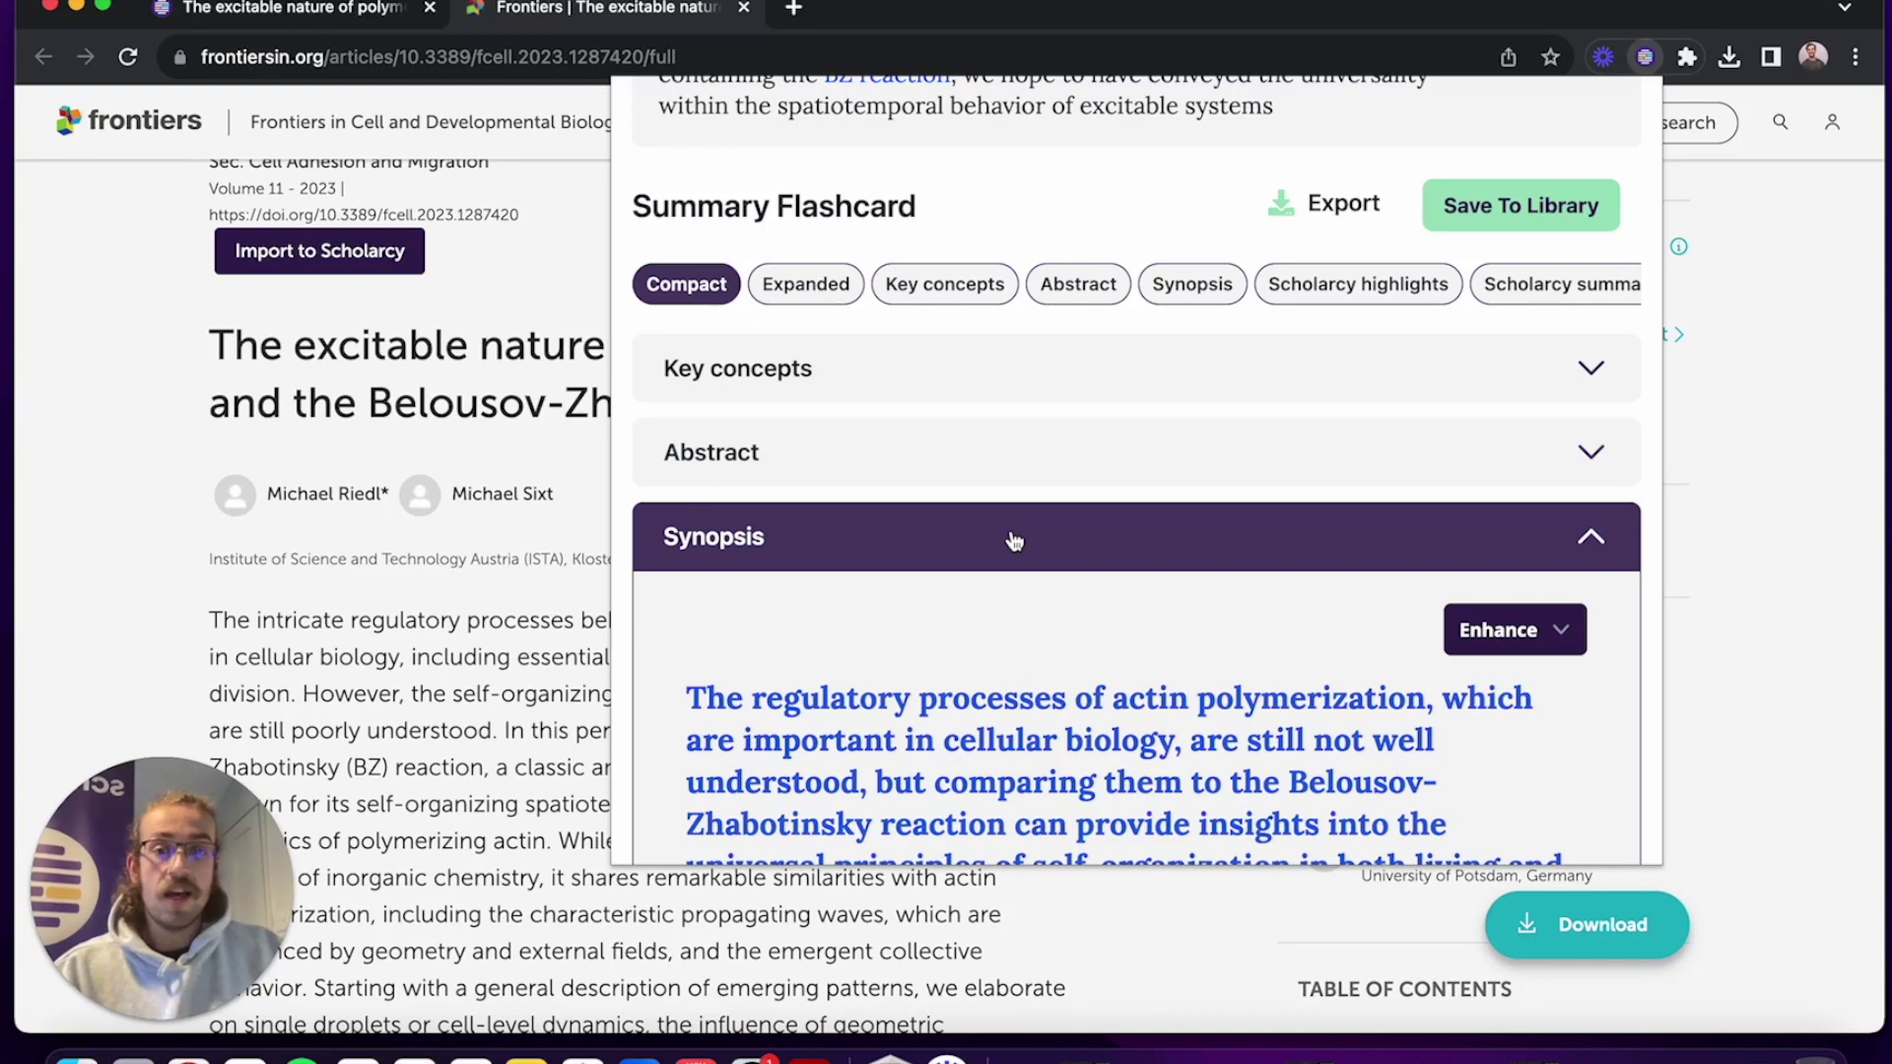
{"action": "left_click", "coordinate": [1013, 541]}
{"action": "left_click", "coordinate": [925, 621]}
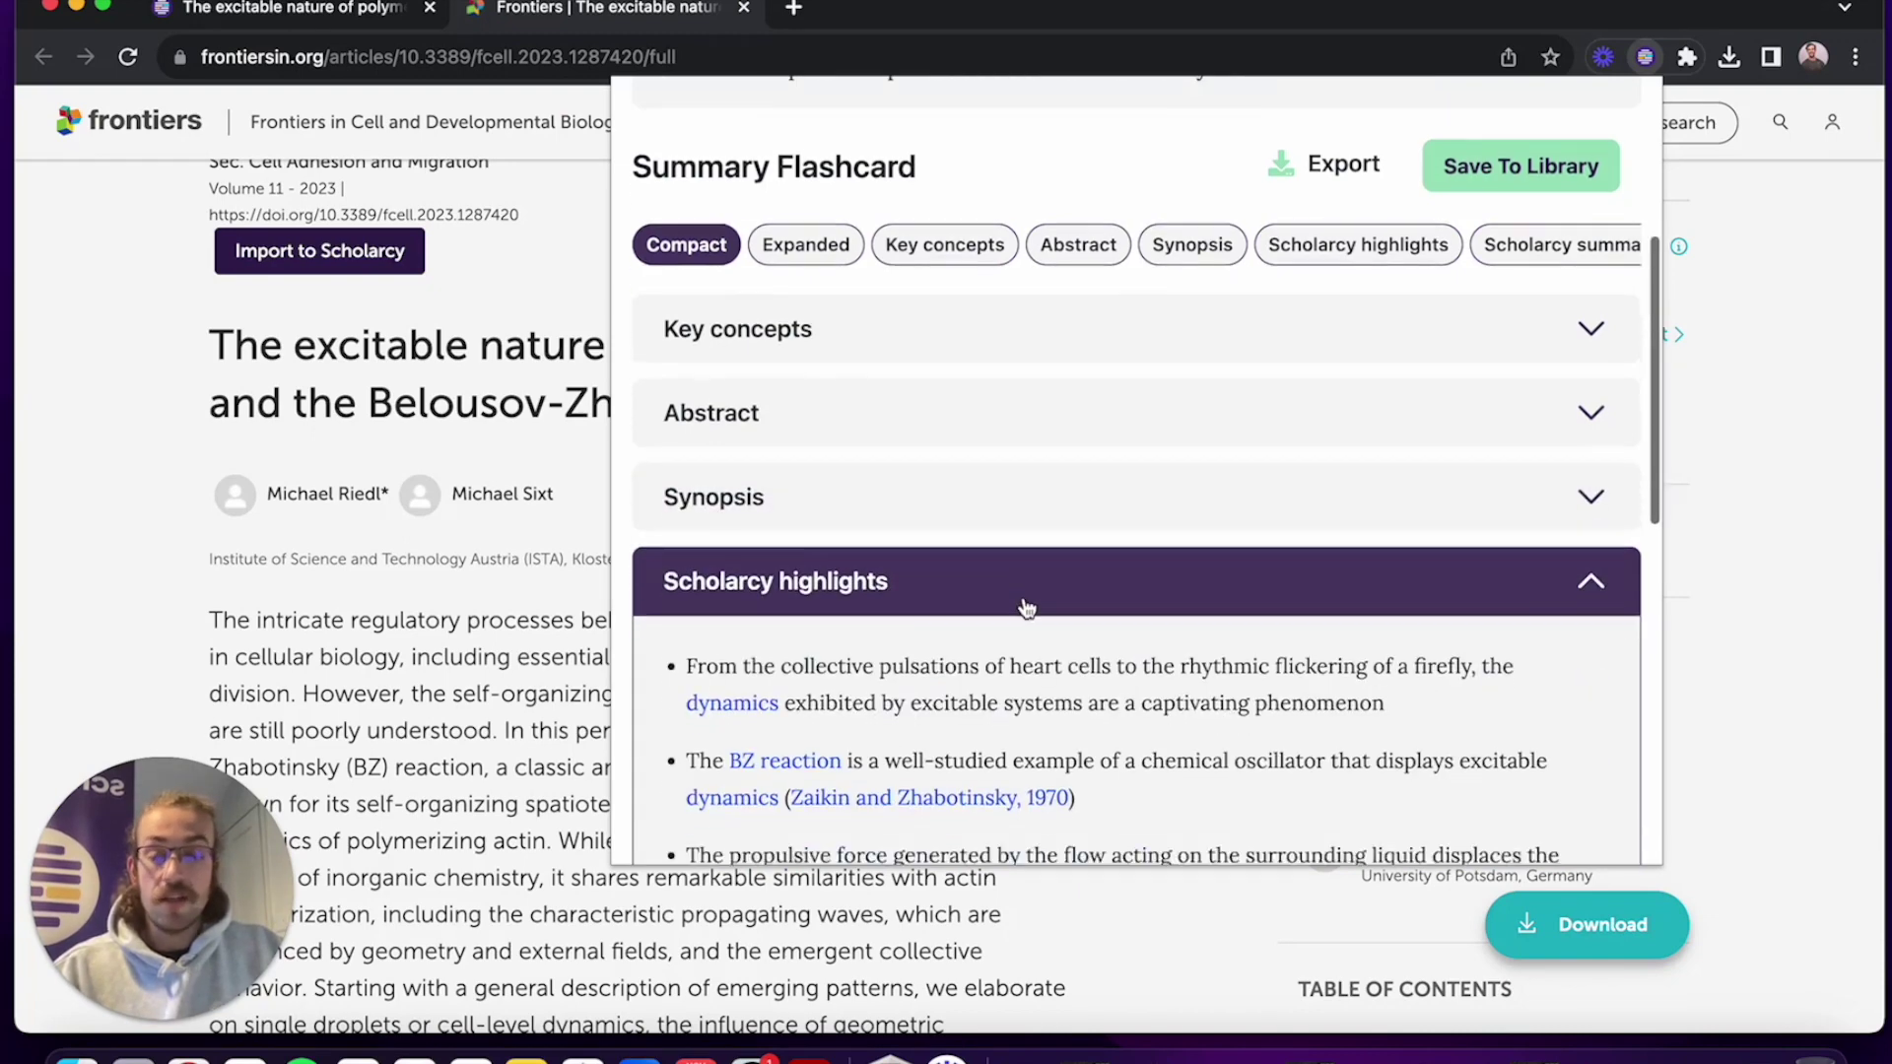
{"action": "scroll", "coordinate": [1025, 607], "scroll_direction": "down", "scroll_amount": 5}
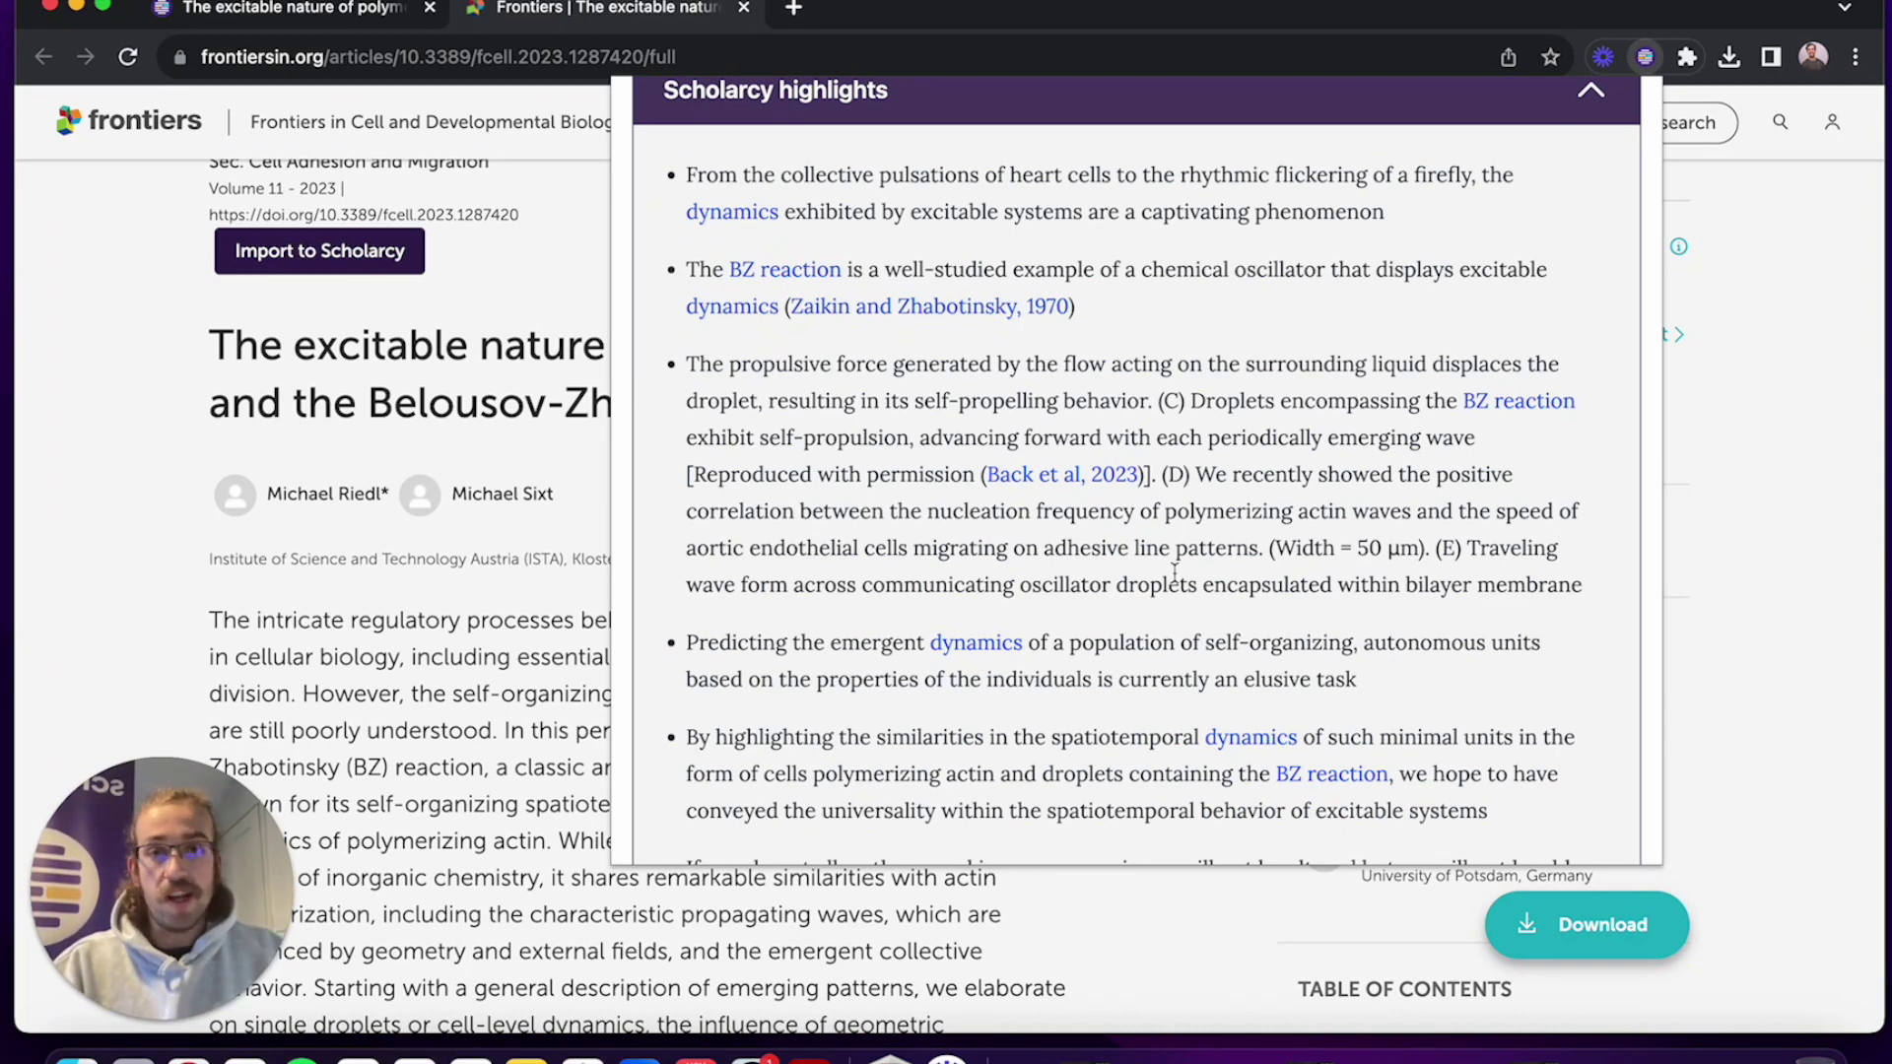
{"action": "left_click", "coordinate": [1032, 120]}
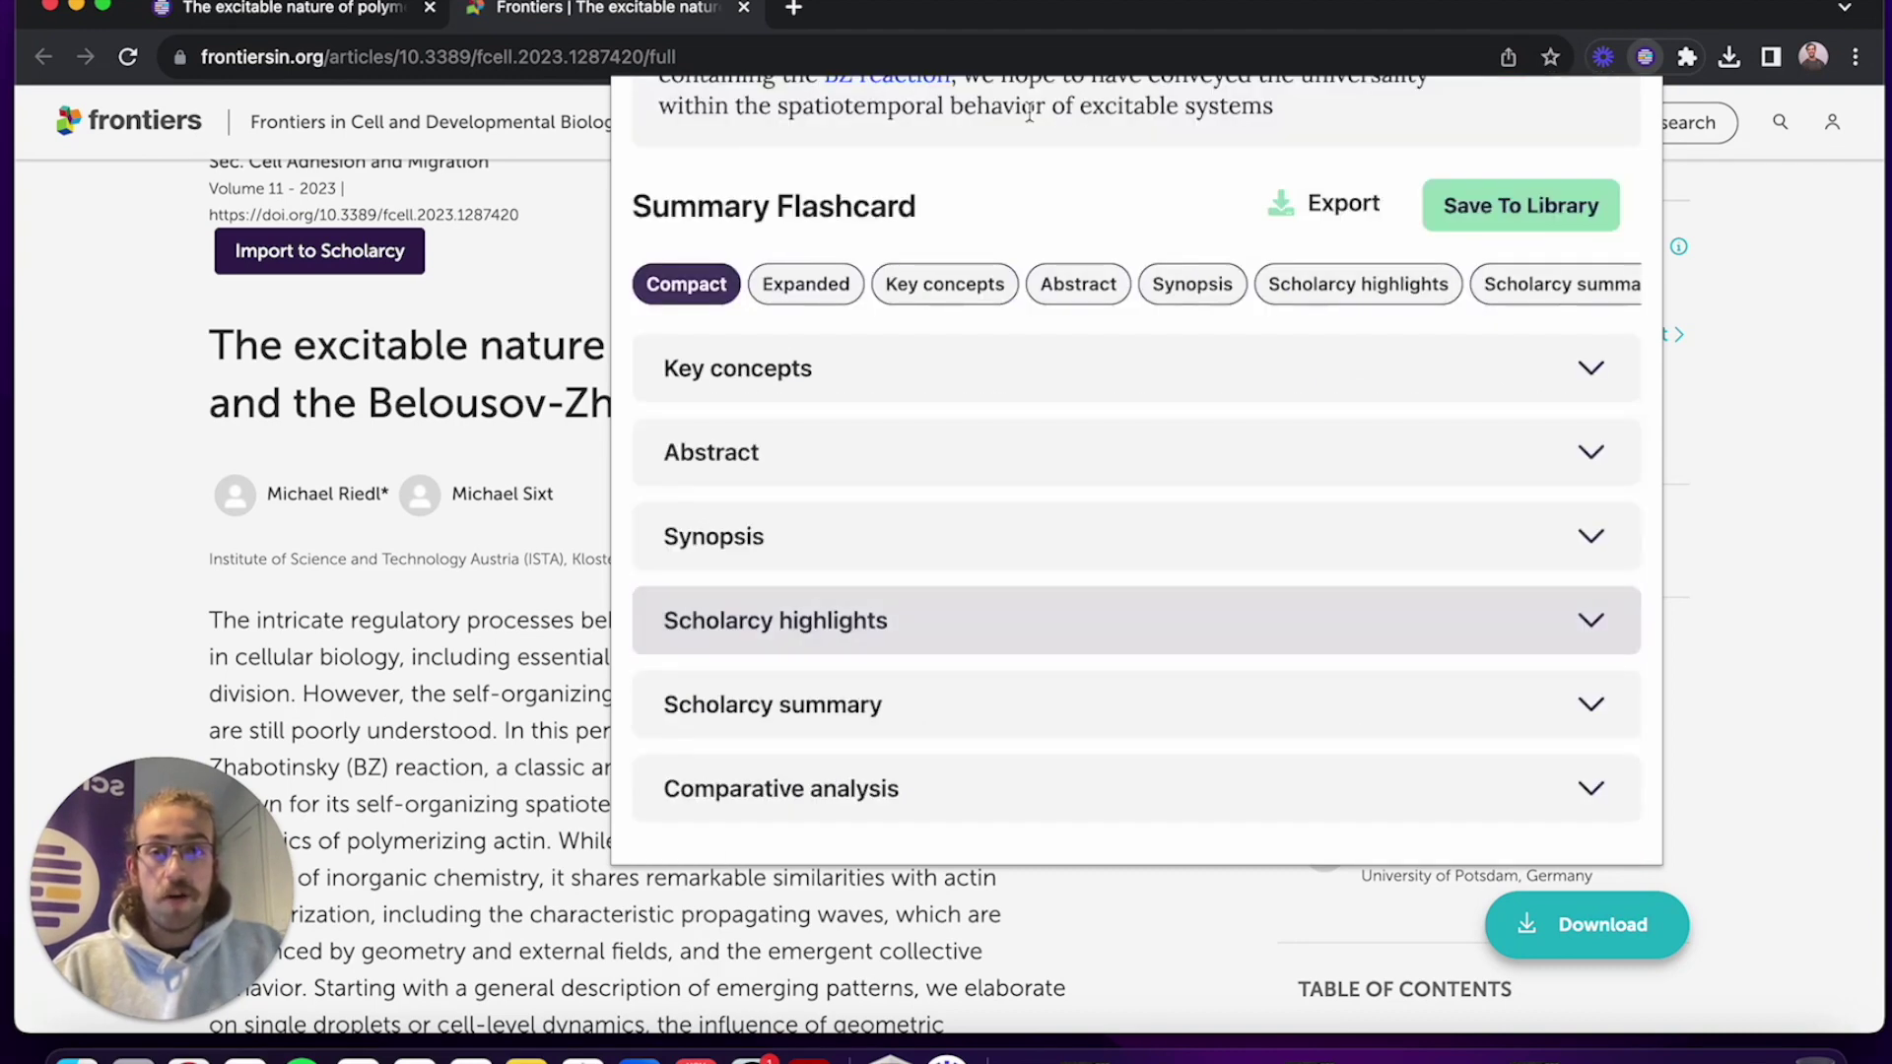
Expand the Scholarcy summary section in the popup and scroll through it
{"action": "left_click", "coordinate": [920, 711]}
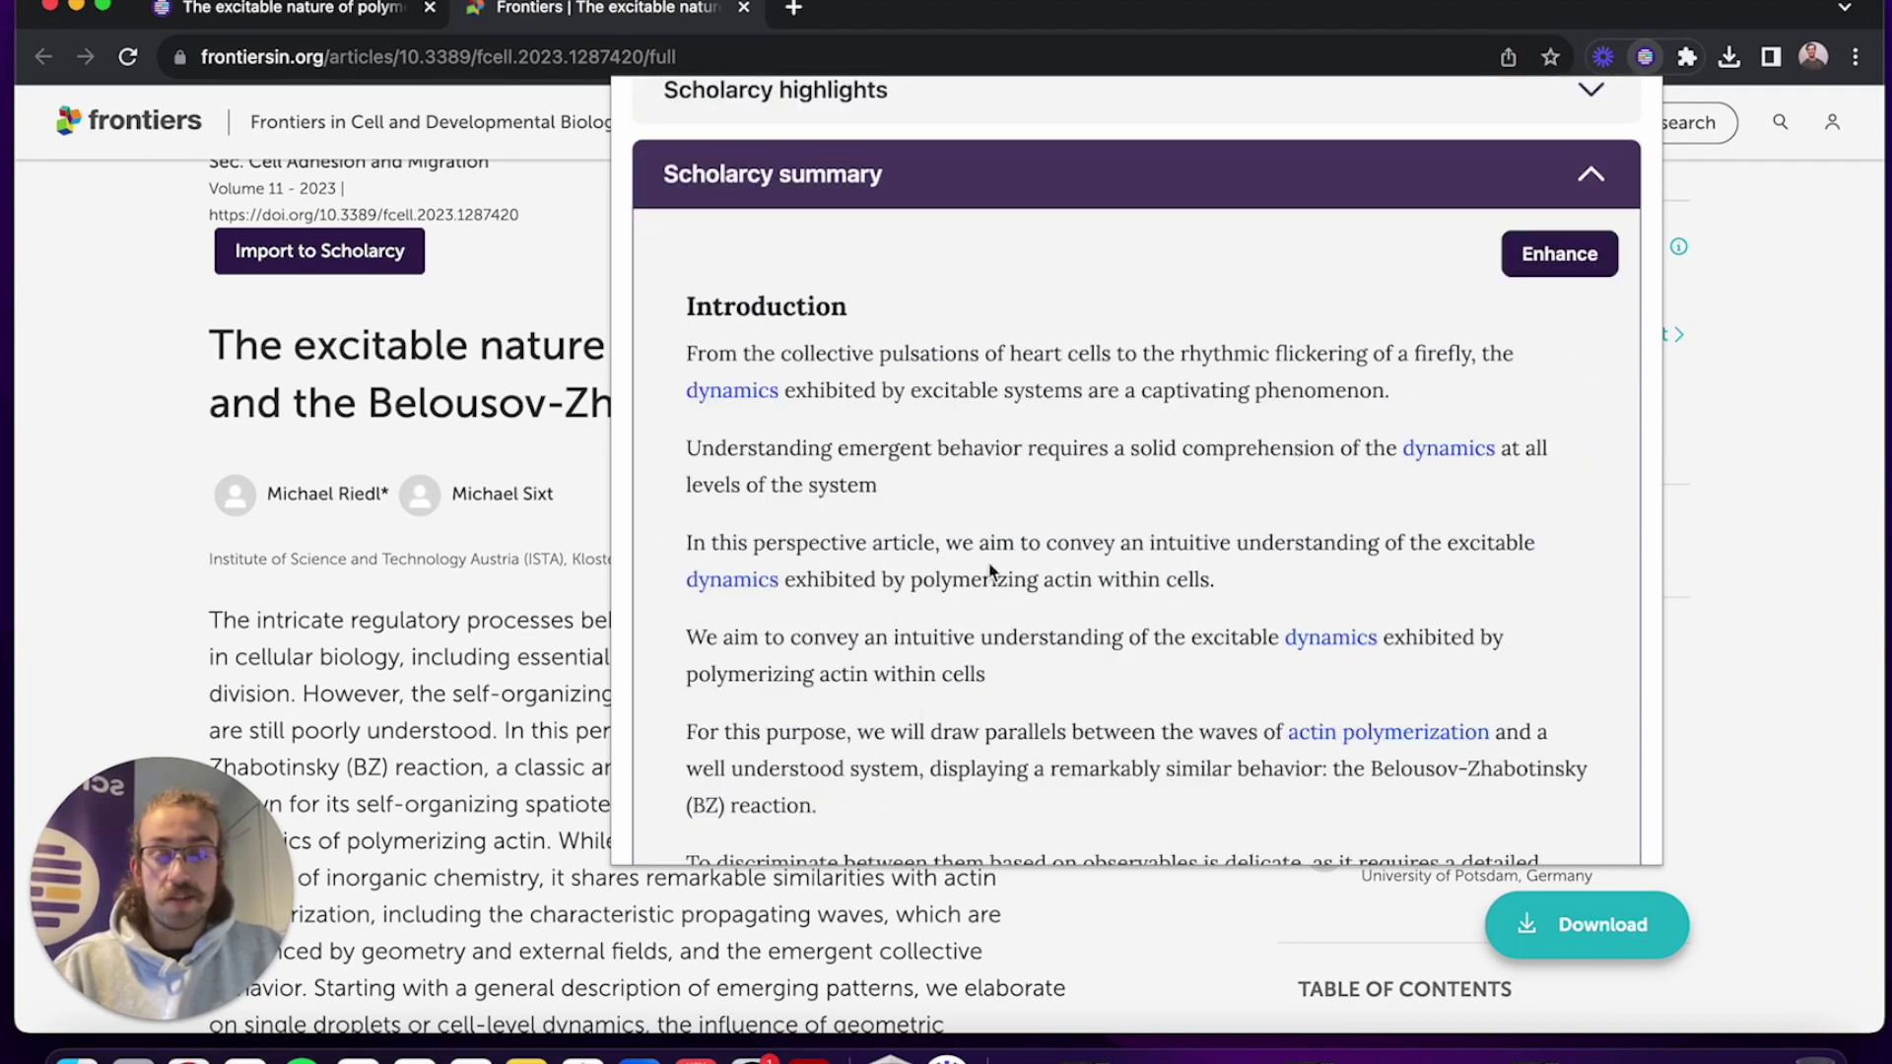
{"action": "scroll", "coordinate": [990, 568], "scroll_direction": "down", "scroll_amount": 3}
{"action": "scroll", "coordinate": [990, 569], "scroll_direction": "down", "scroll_amount": 7}
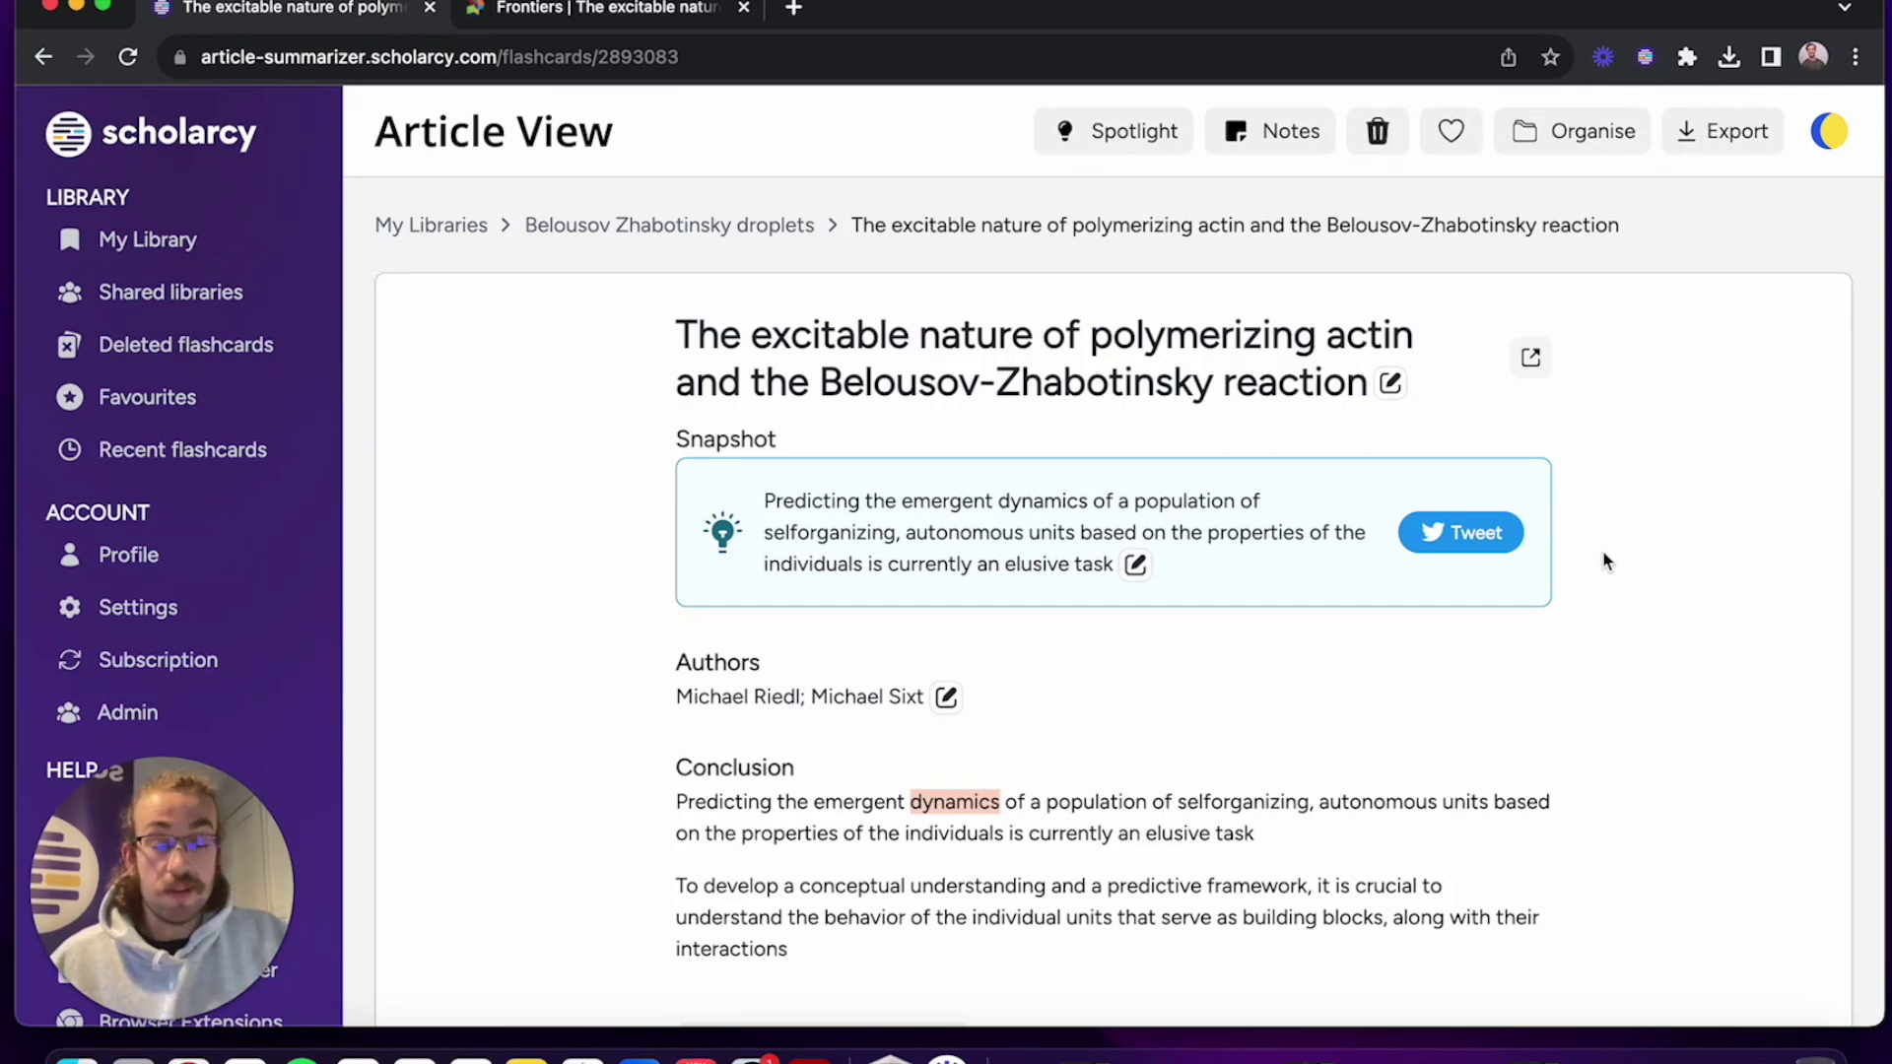
Expand the flashcard's Comparative analysis section and scroll through its contents
{"action": "scroll", "coordinate": [1604, 561], "scroll_direction": "down", "scroll_amount": 10}
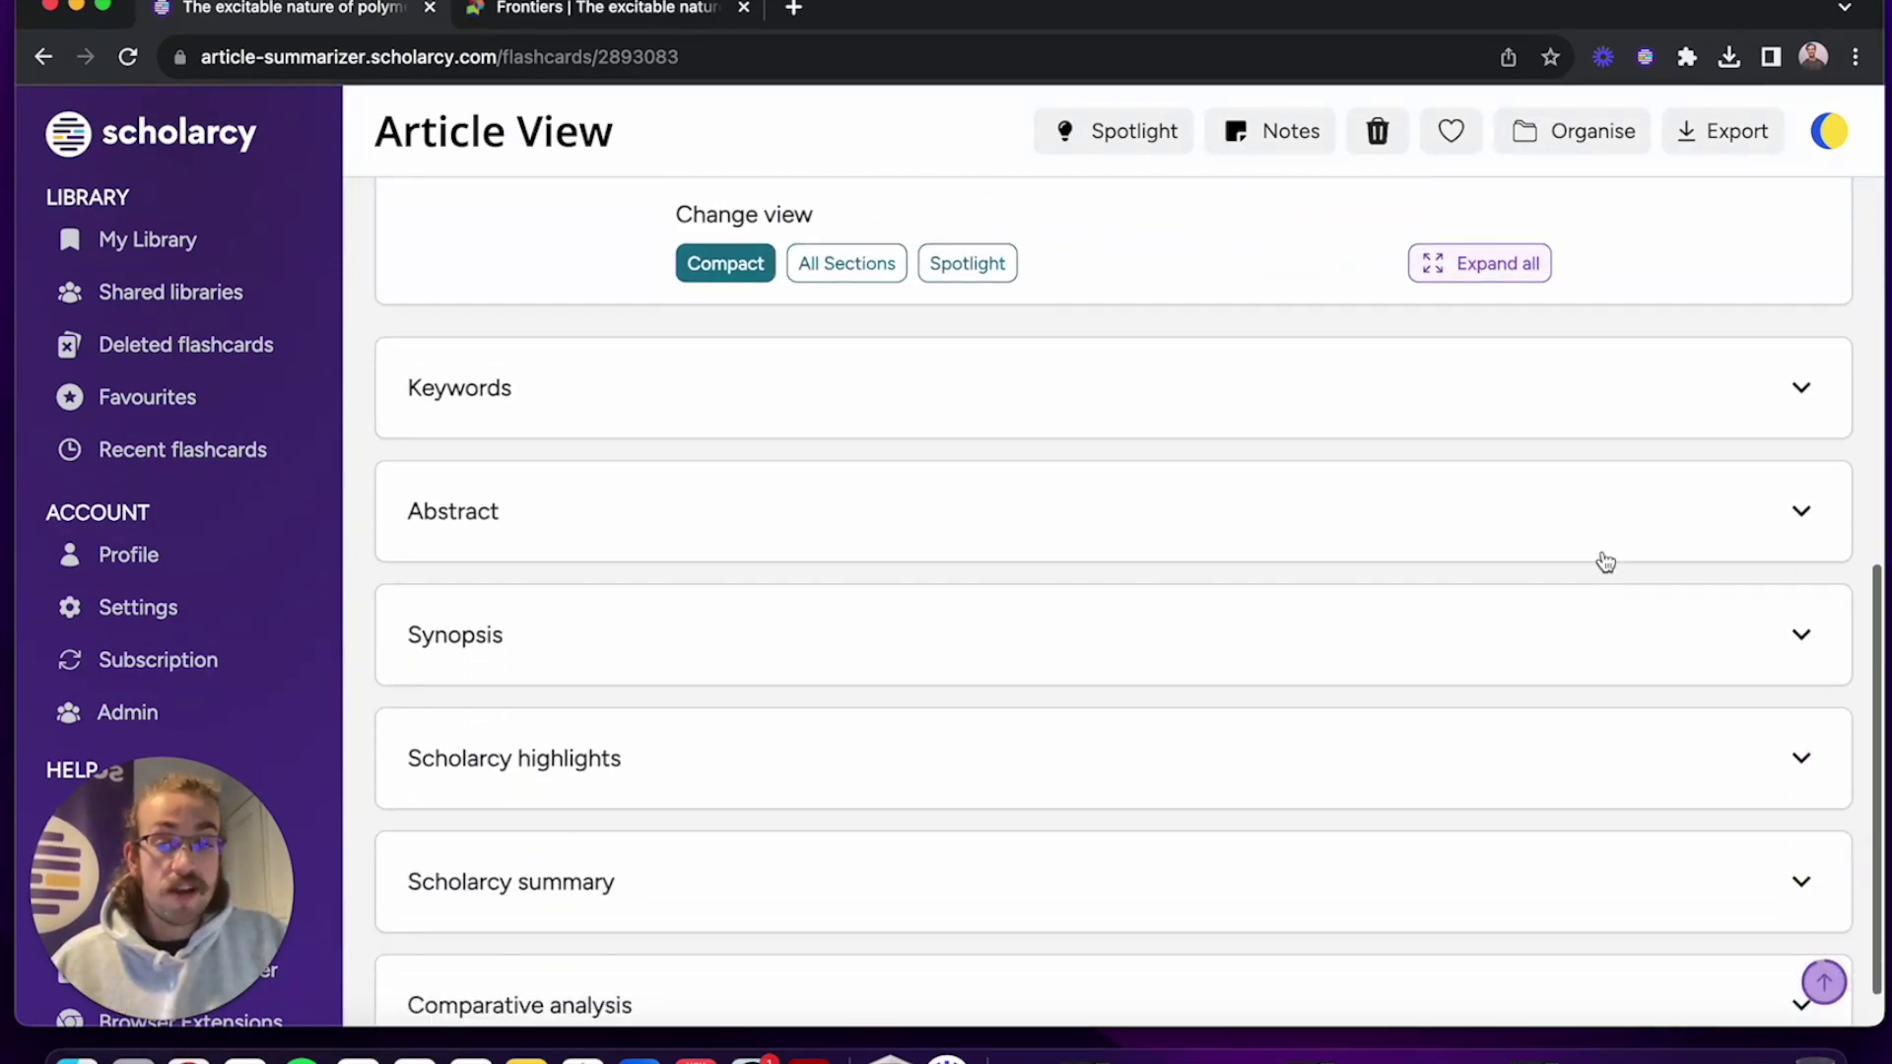
{"action": "left_click", "coordinate": [874, 936]}
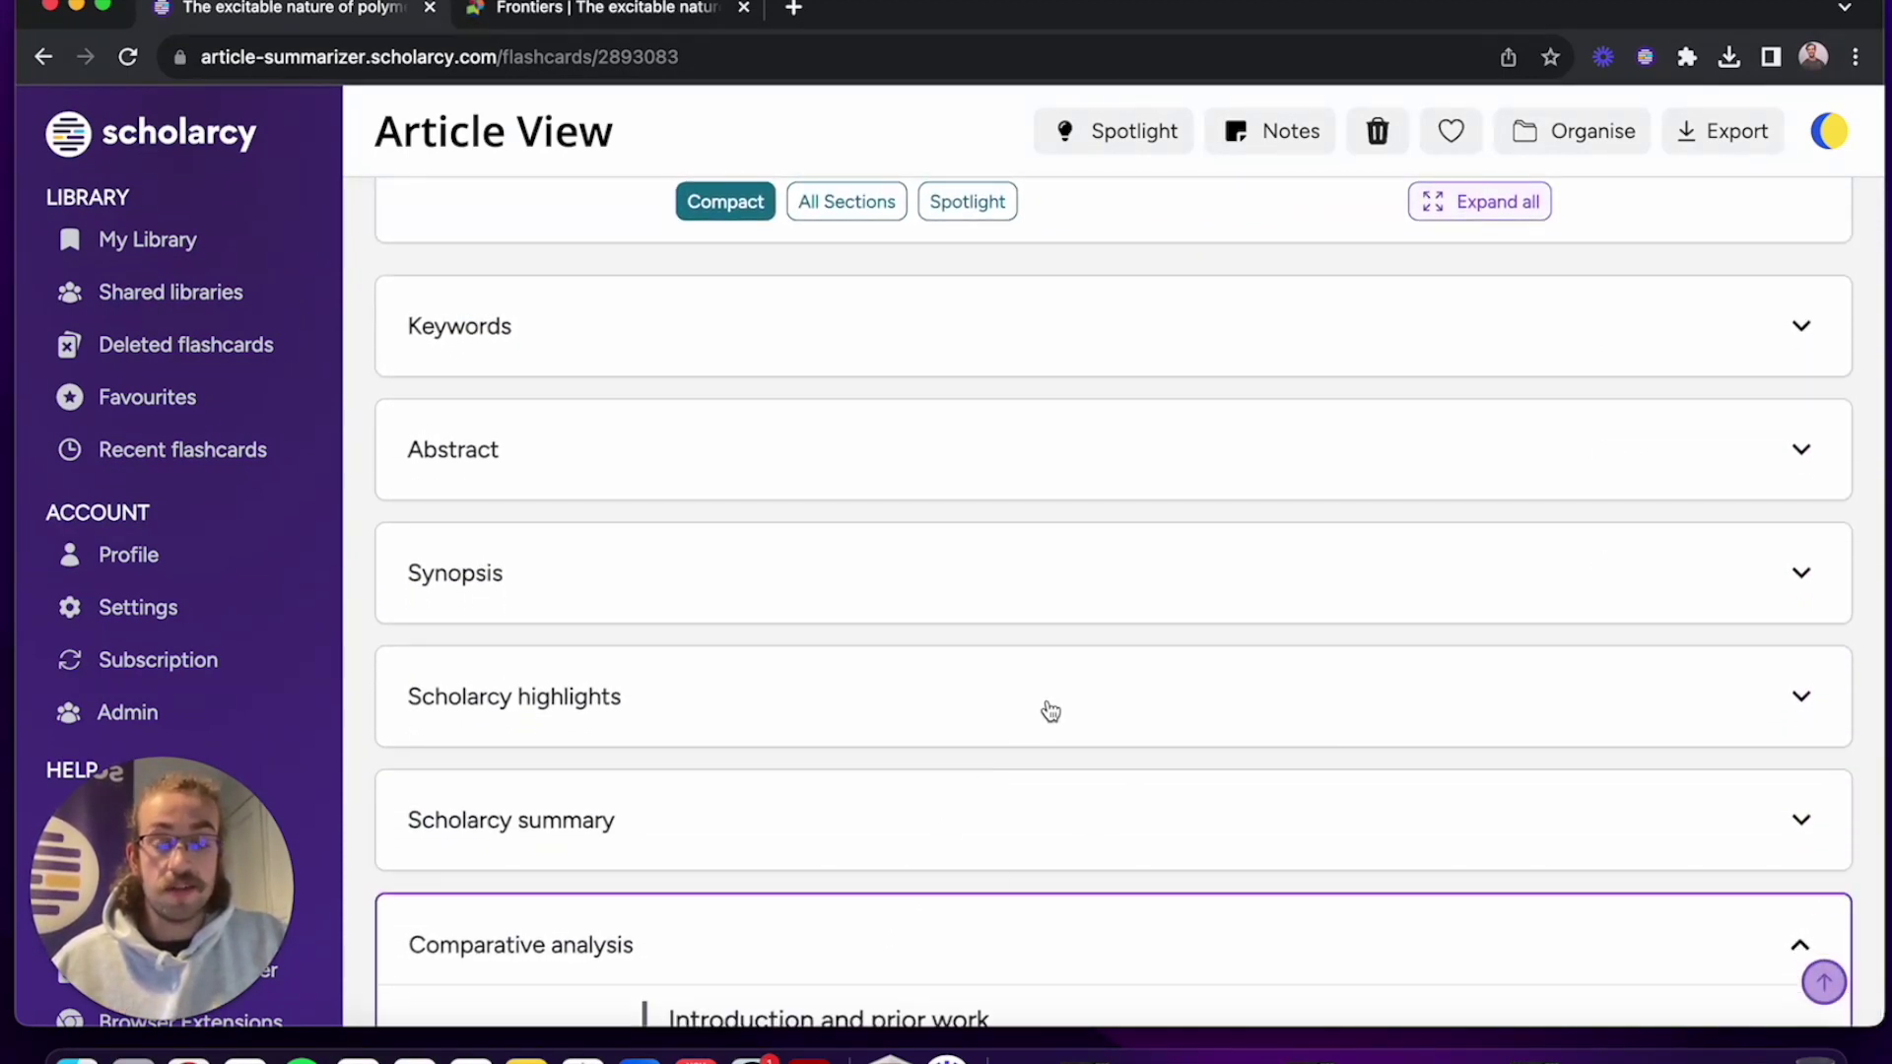
{"action": "scroll", "coordinate": [1050, 709], "scroll_direction": "down", "scroll_amount": 5}
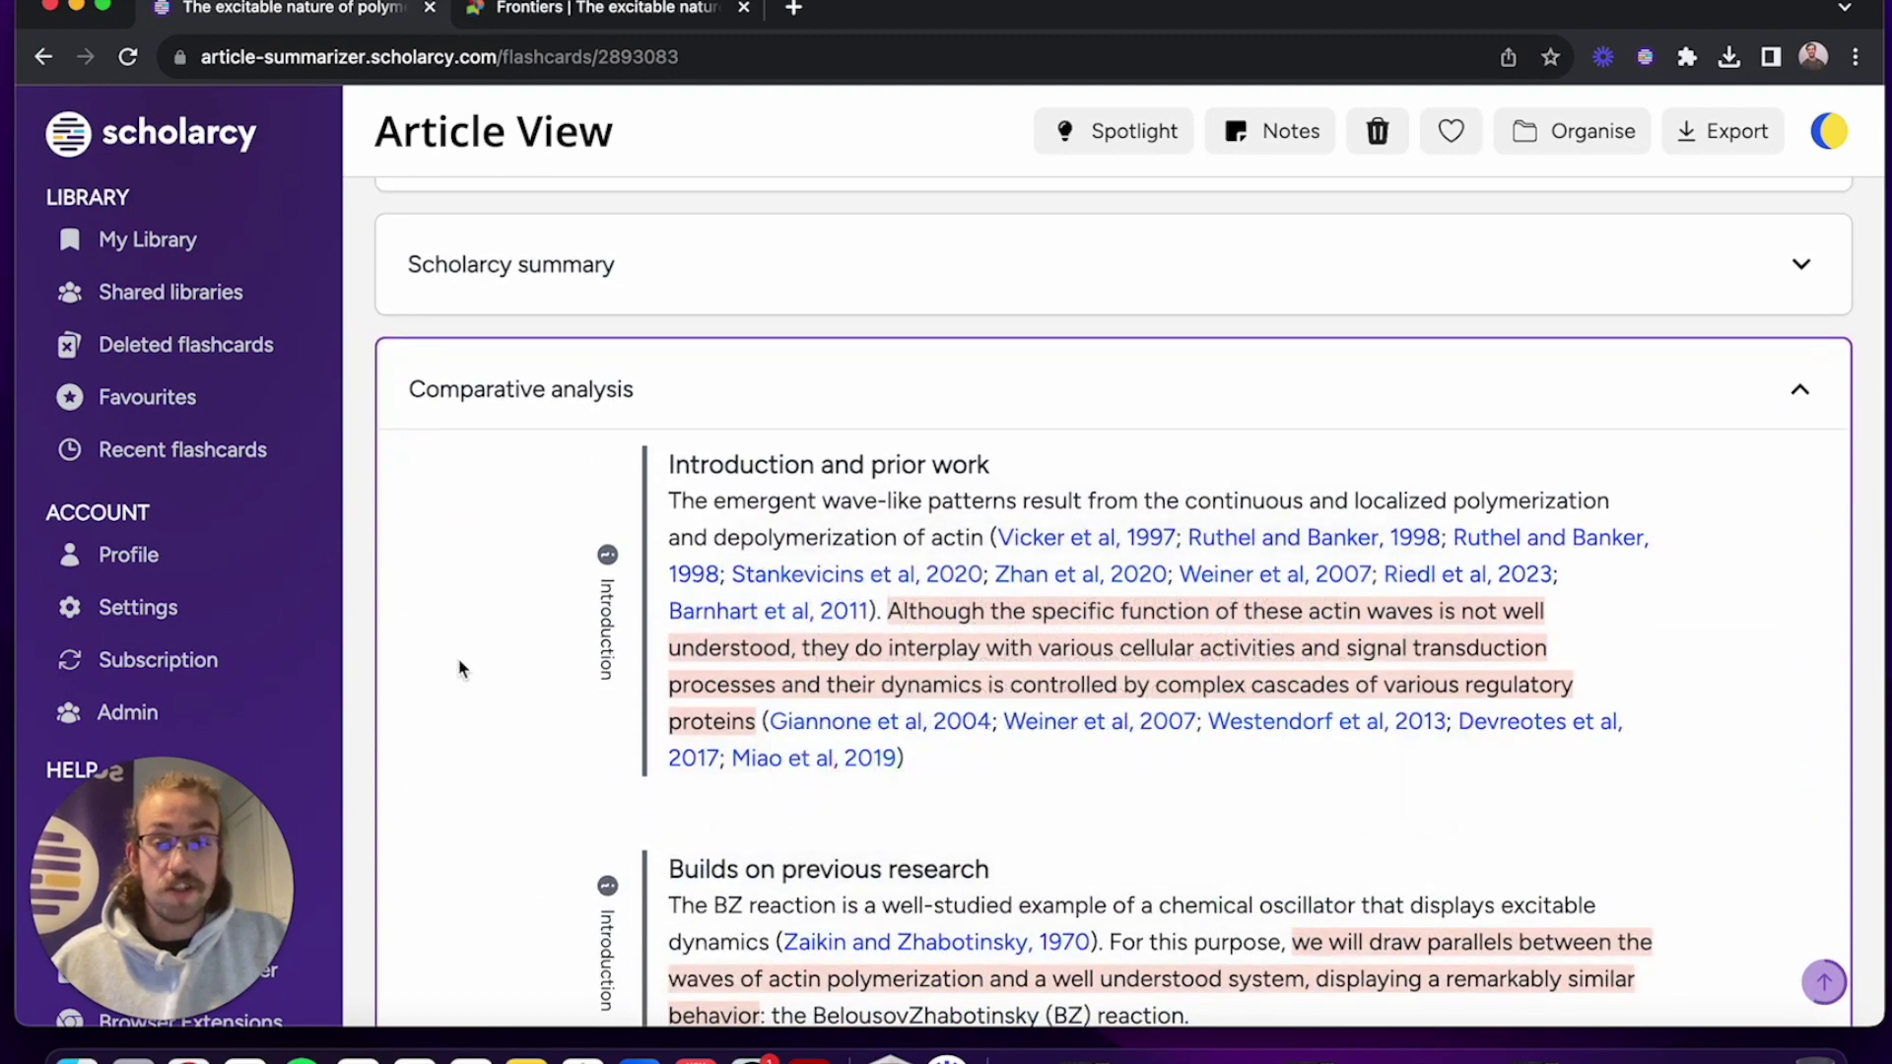
{"action": "scroll", "coordinate": [460, 667], "scroll_direction": "down", "scroll_amount": 5}
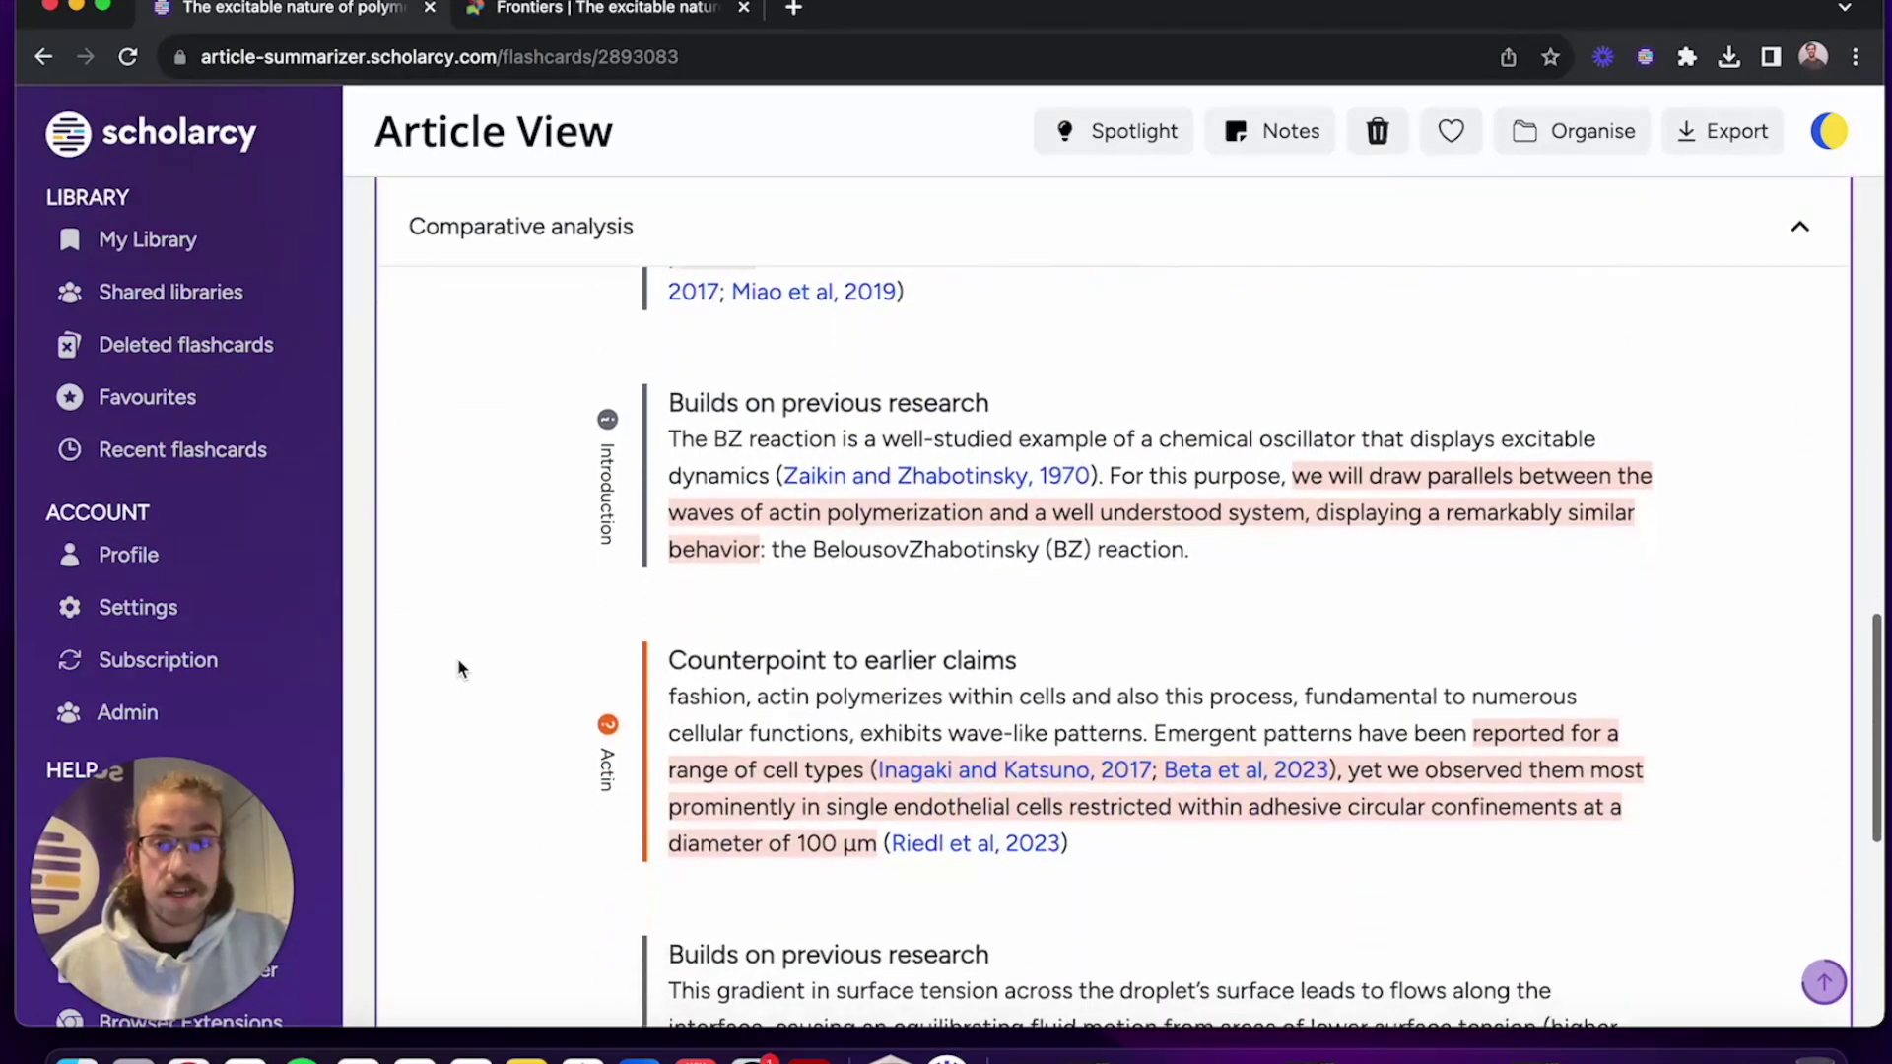
{"action": "scroll", "coordinate": [459, 668], "scroll_direction": "down", "scroll_amount": 3}
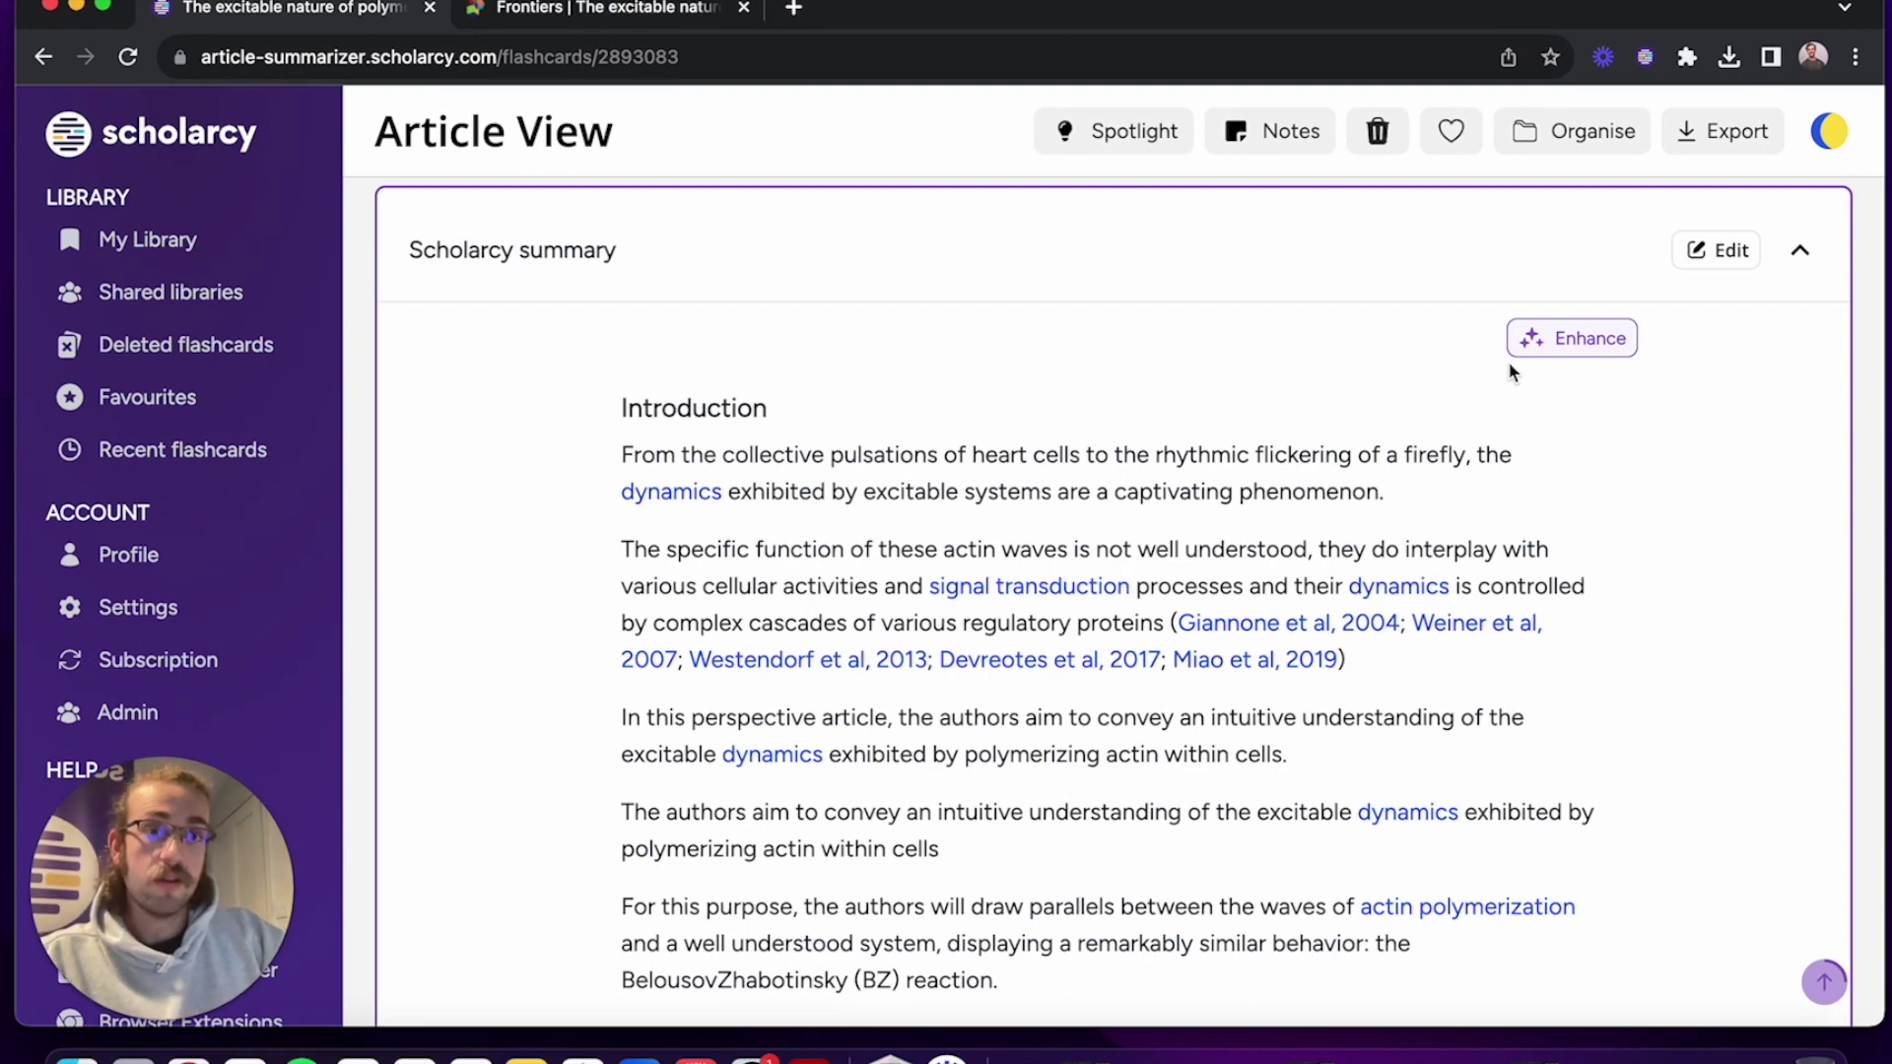
Generate a bulleted-list enhanced summary, then switch back to the non-enhanced version
{"action": "left_click", "coordinate": [1593, 357]}
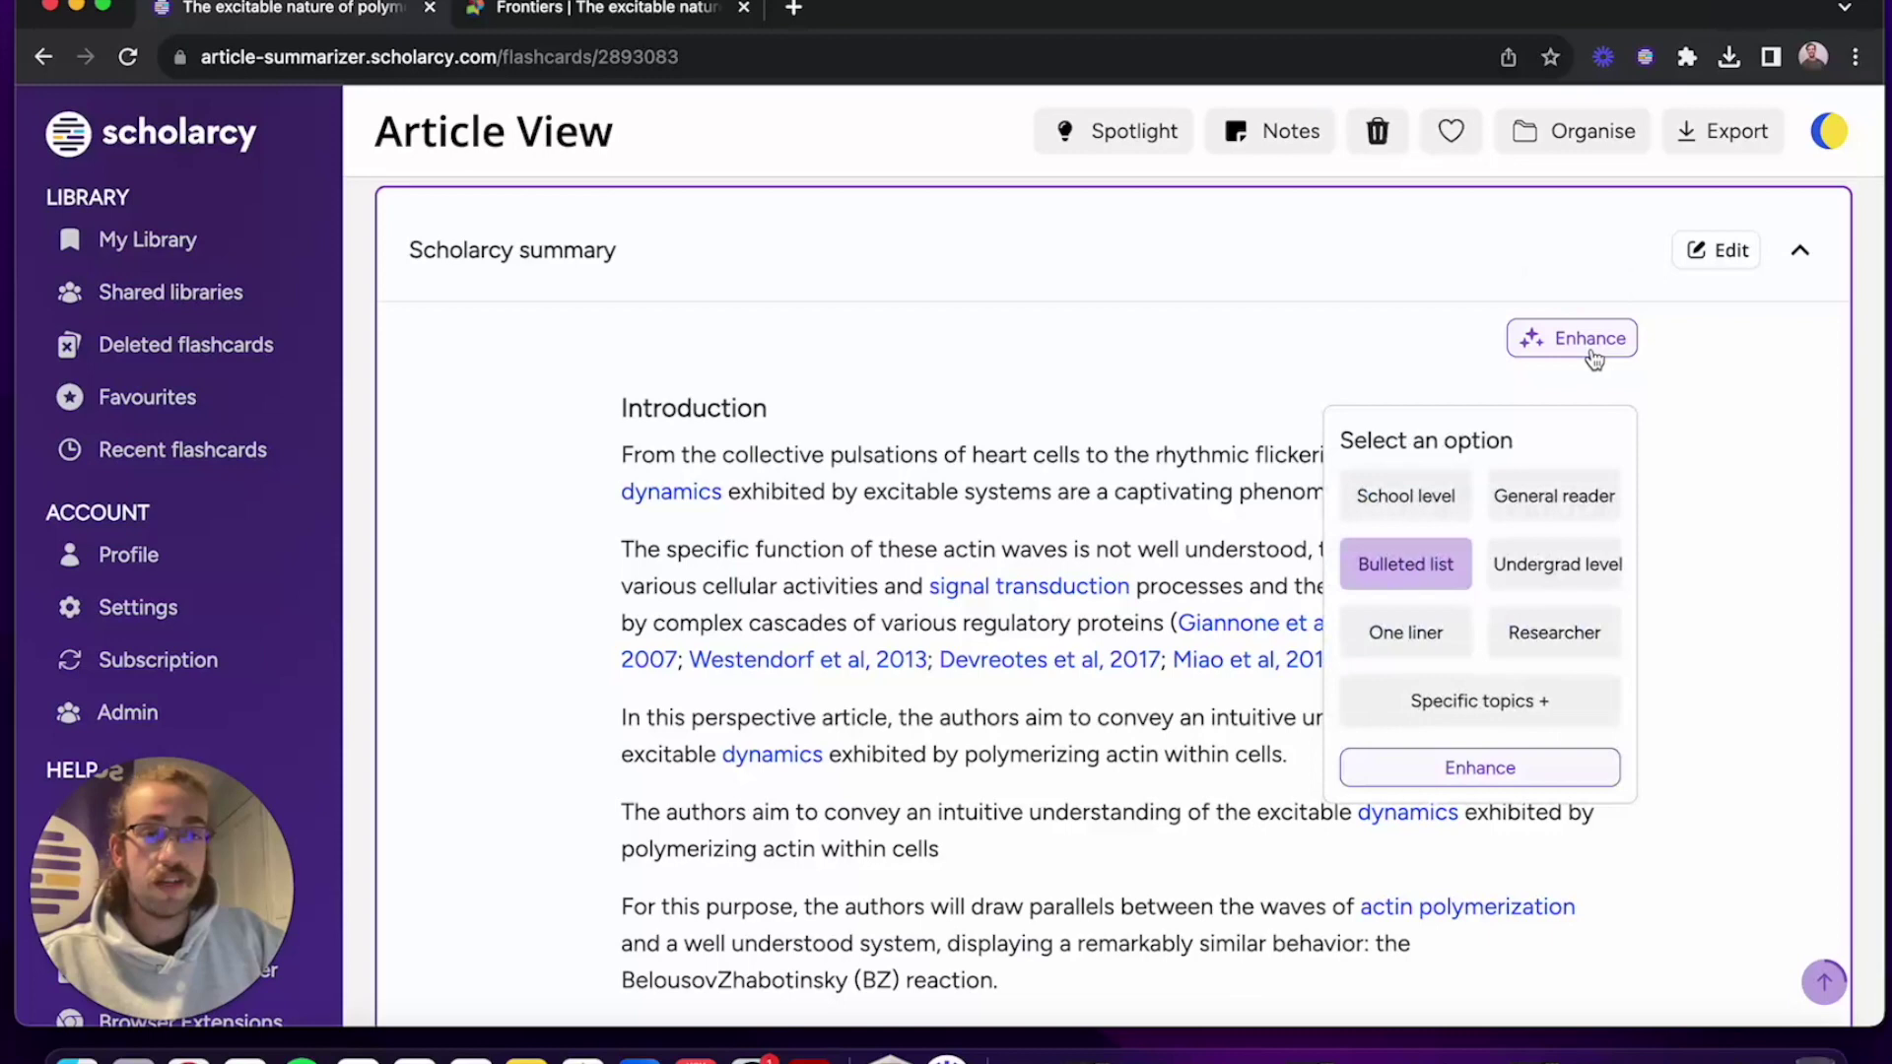
{"action": "left_click", "coordinate": [1478, 772]}
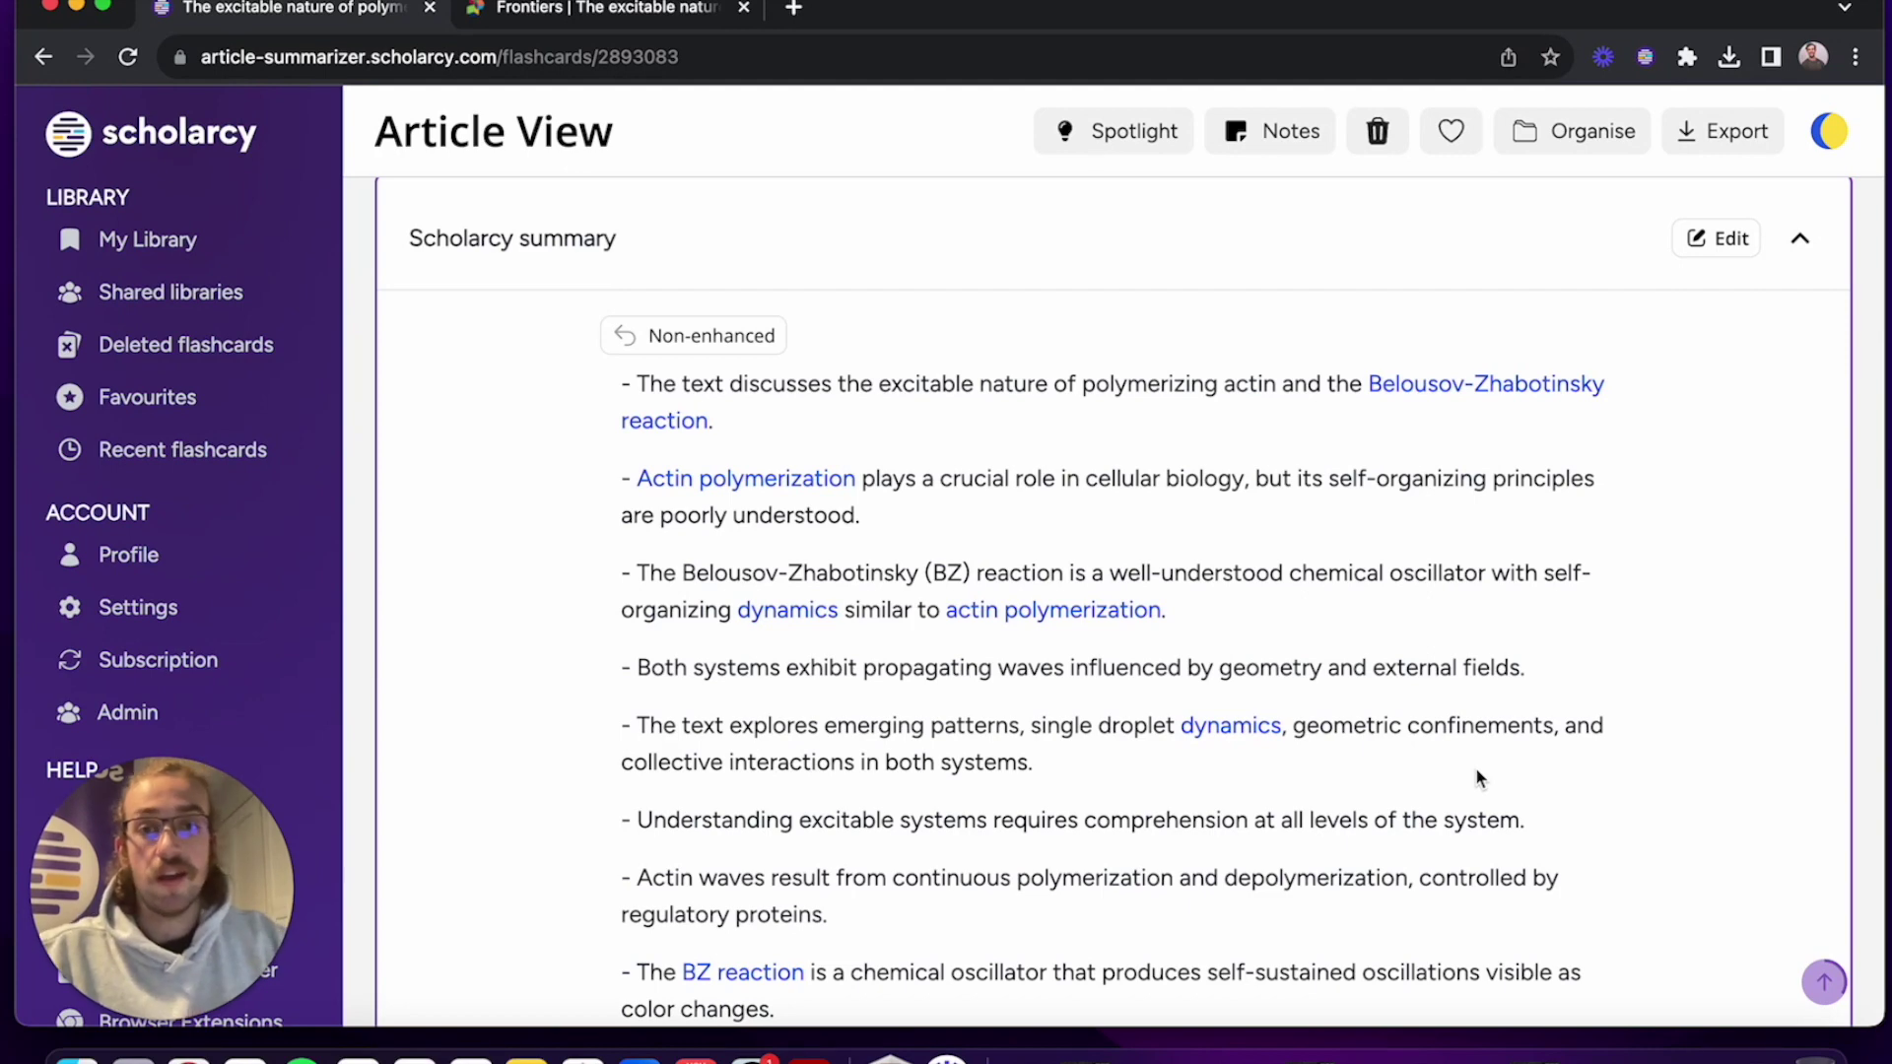
{"action": "left_click", "coordinate": [720, 344]}
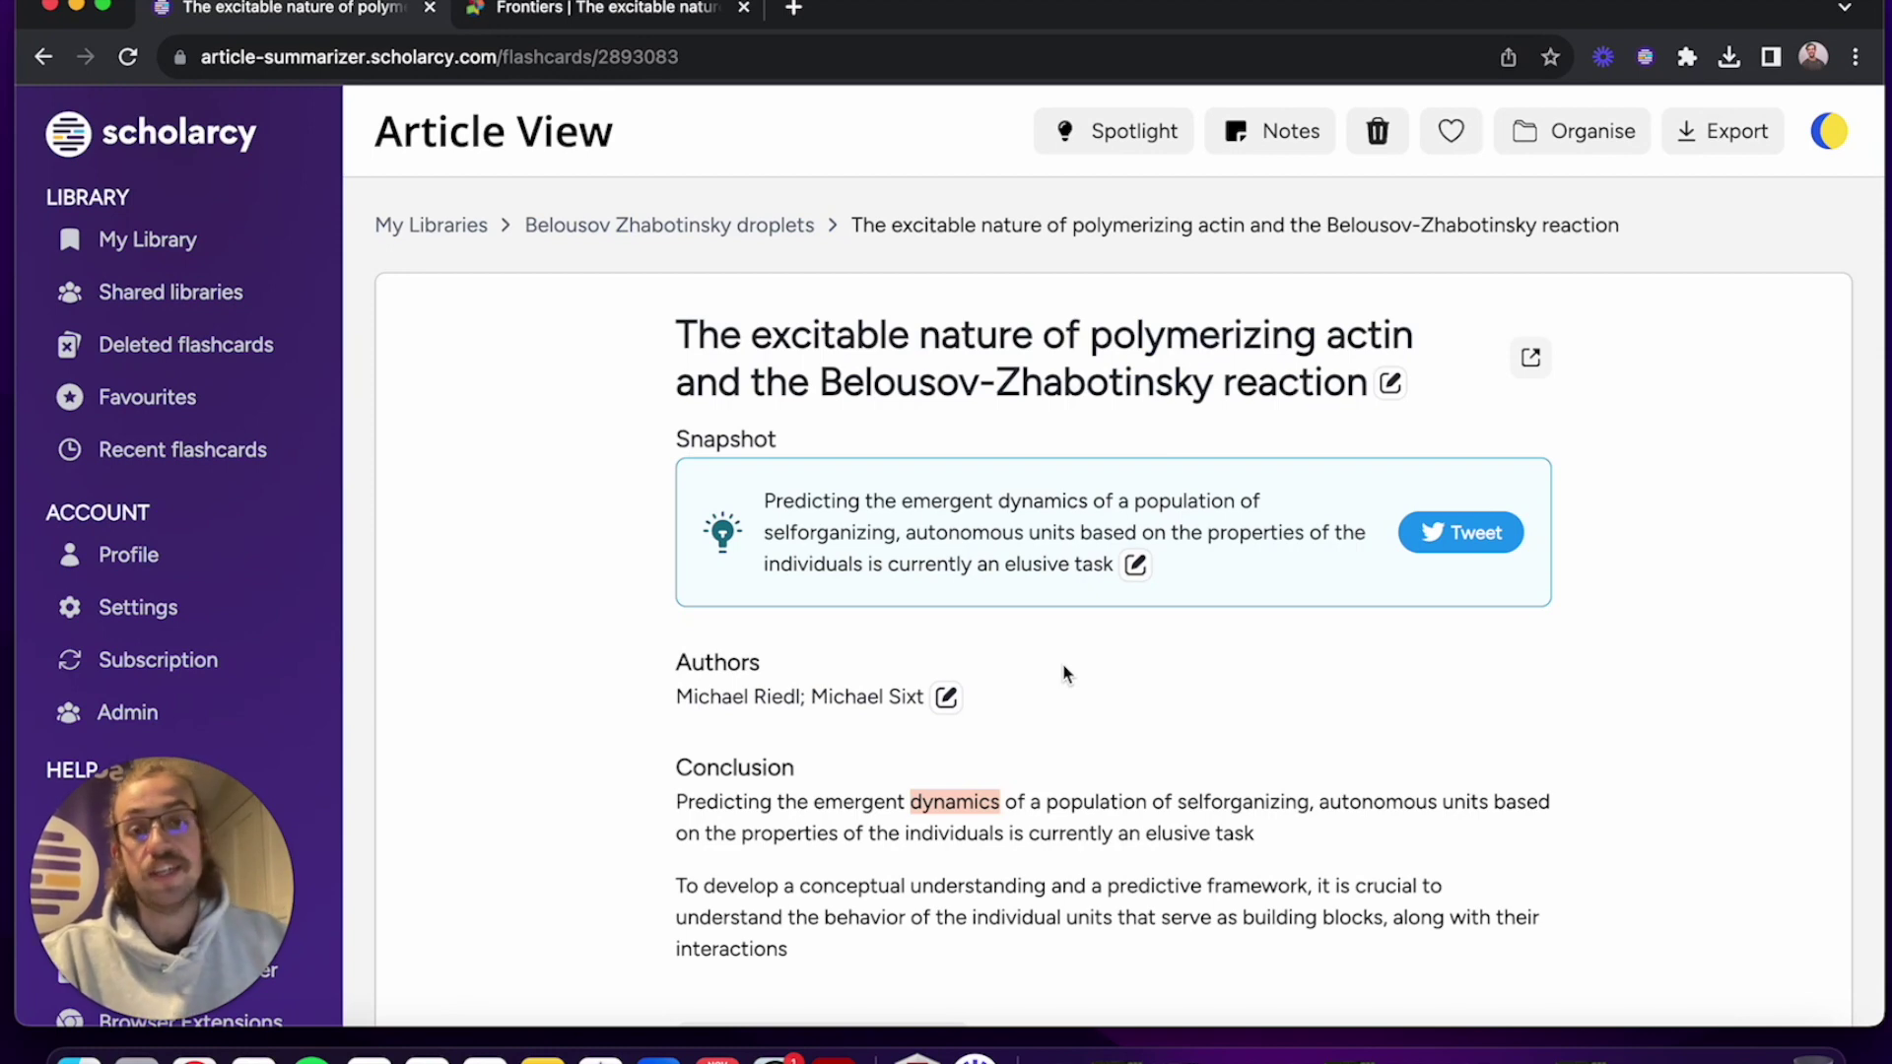
Spotlight Important points and jump to the 'The propulsive force…' passage
{"action": "left_click", "coordinate": [1116, 138]}
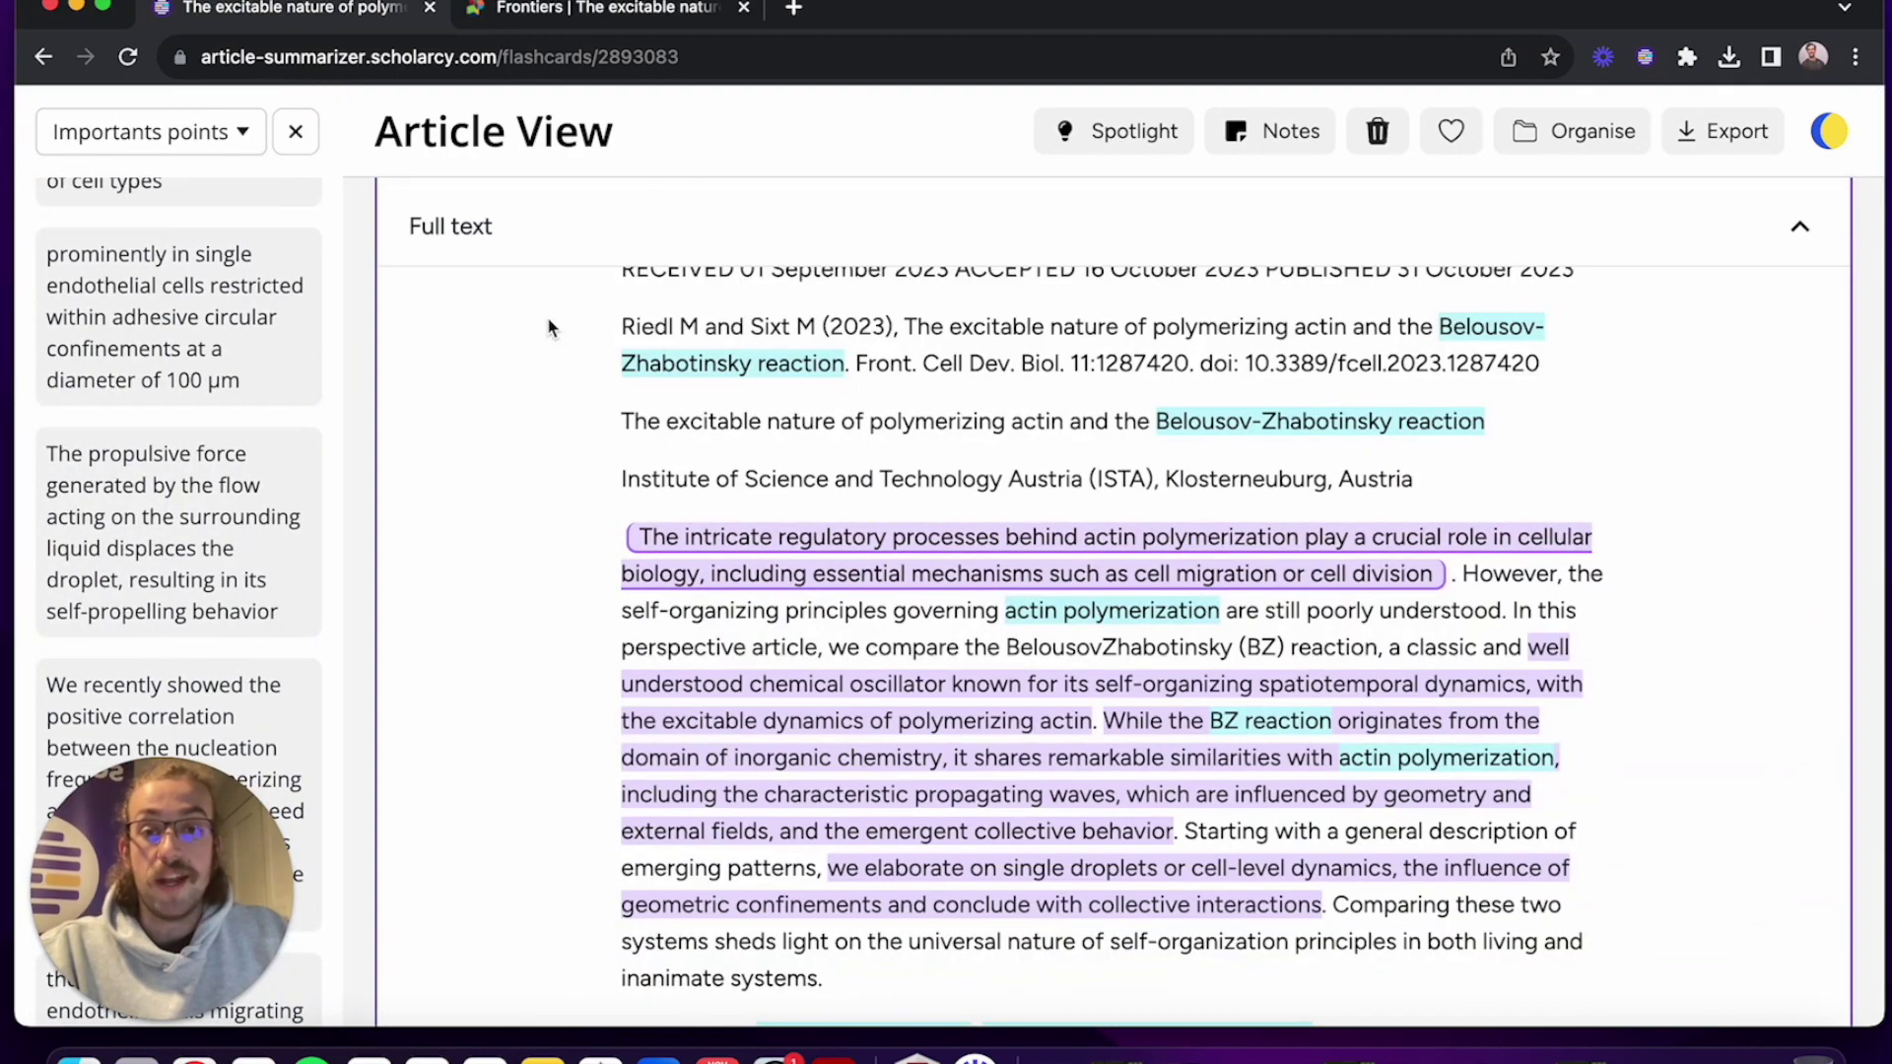
{"action": "left_click", "coordinate": [241, 153]}
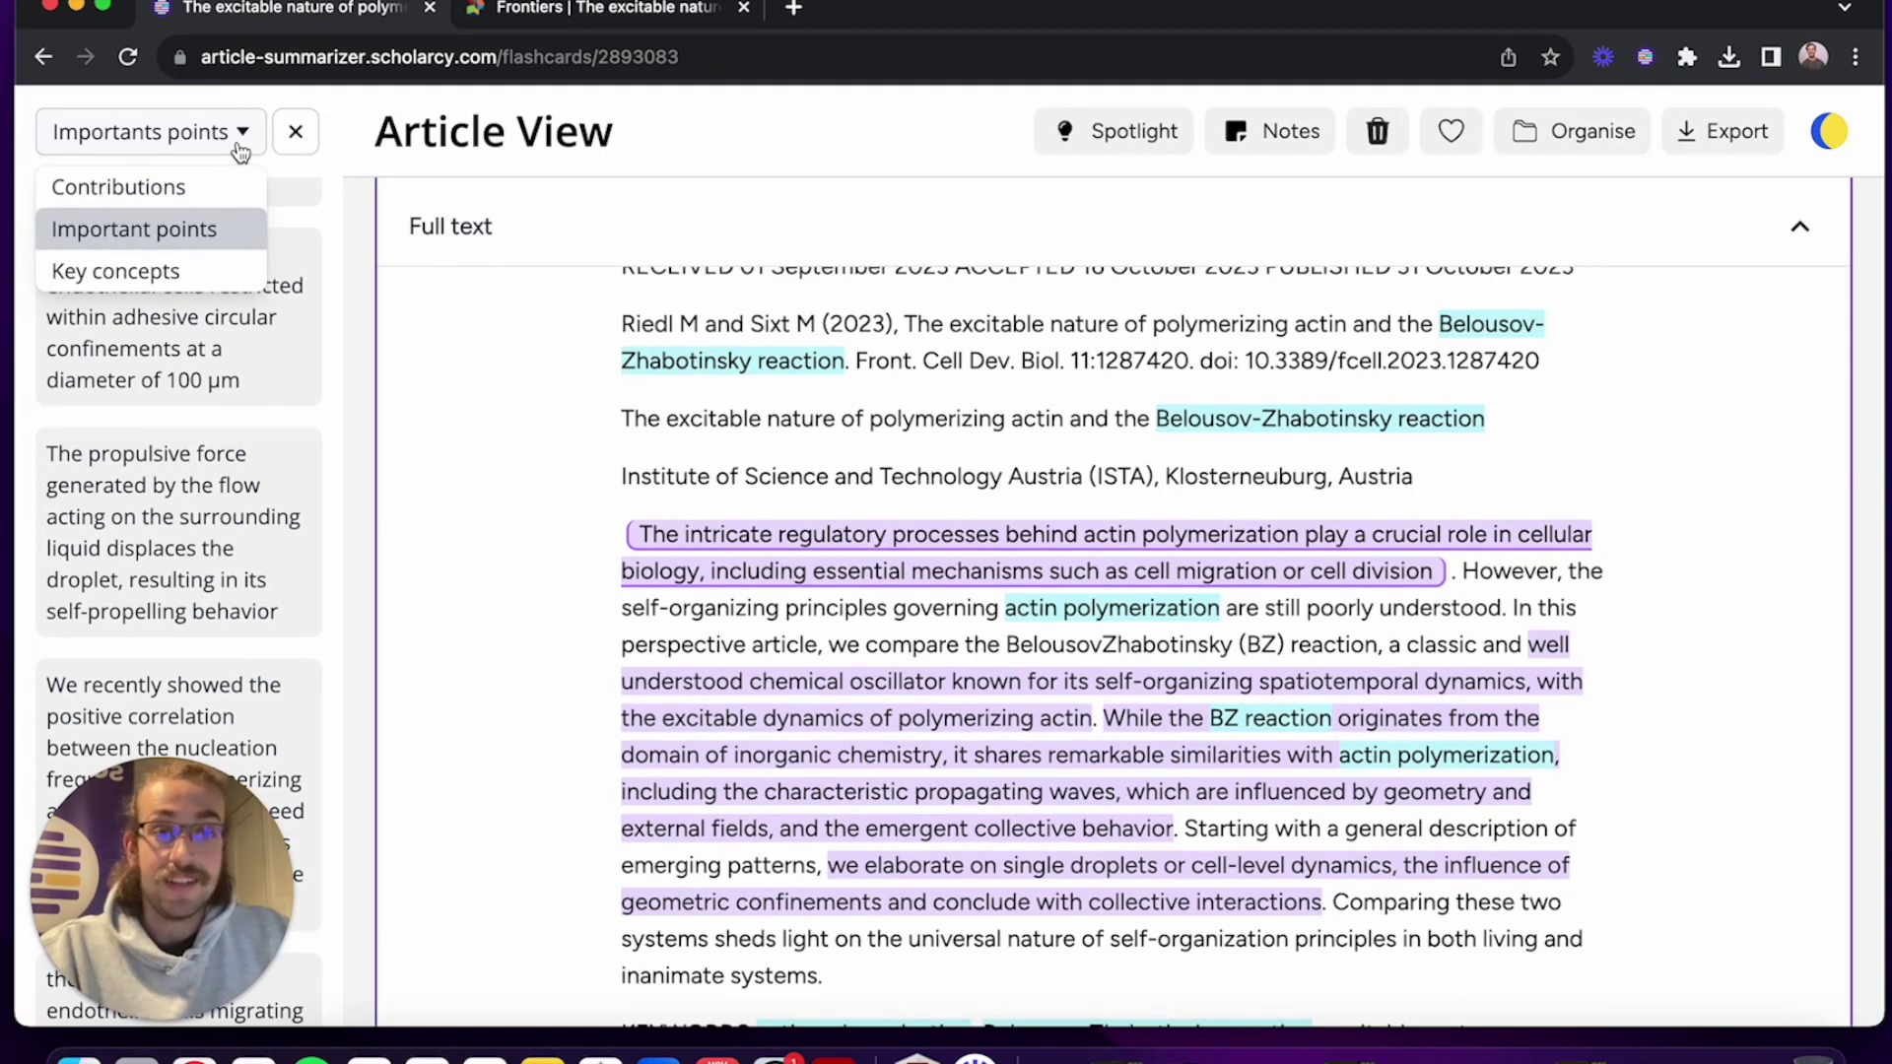
{"action": "left_click", "coordinate": [182, 508]}
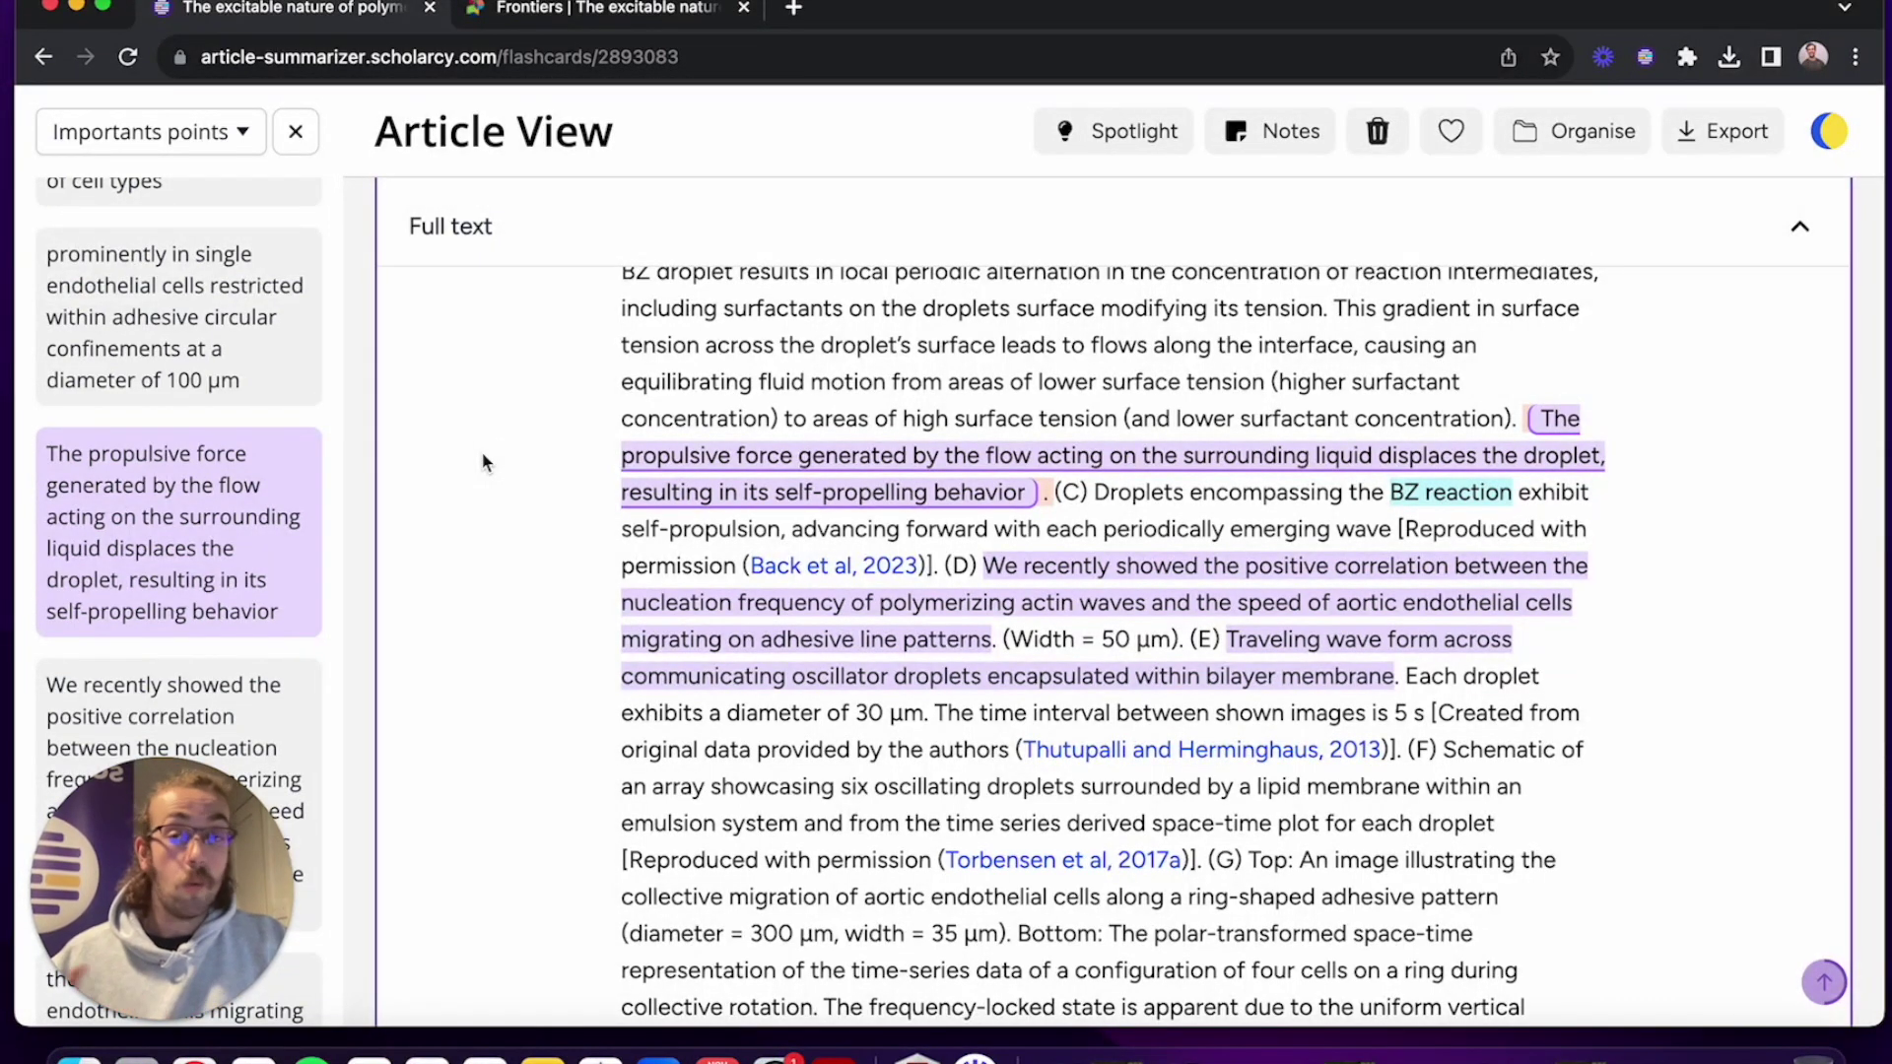
Show and read the Scholarcy findings for the cited Back et al, 2023 paper
{"action": "mouse_move", "coordinate": [813, 581]}
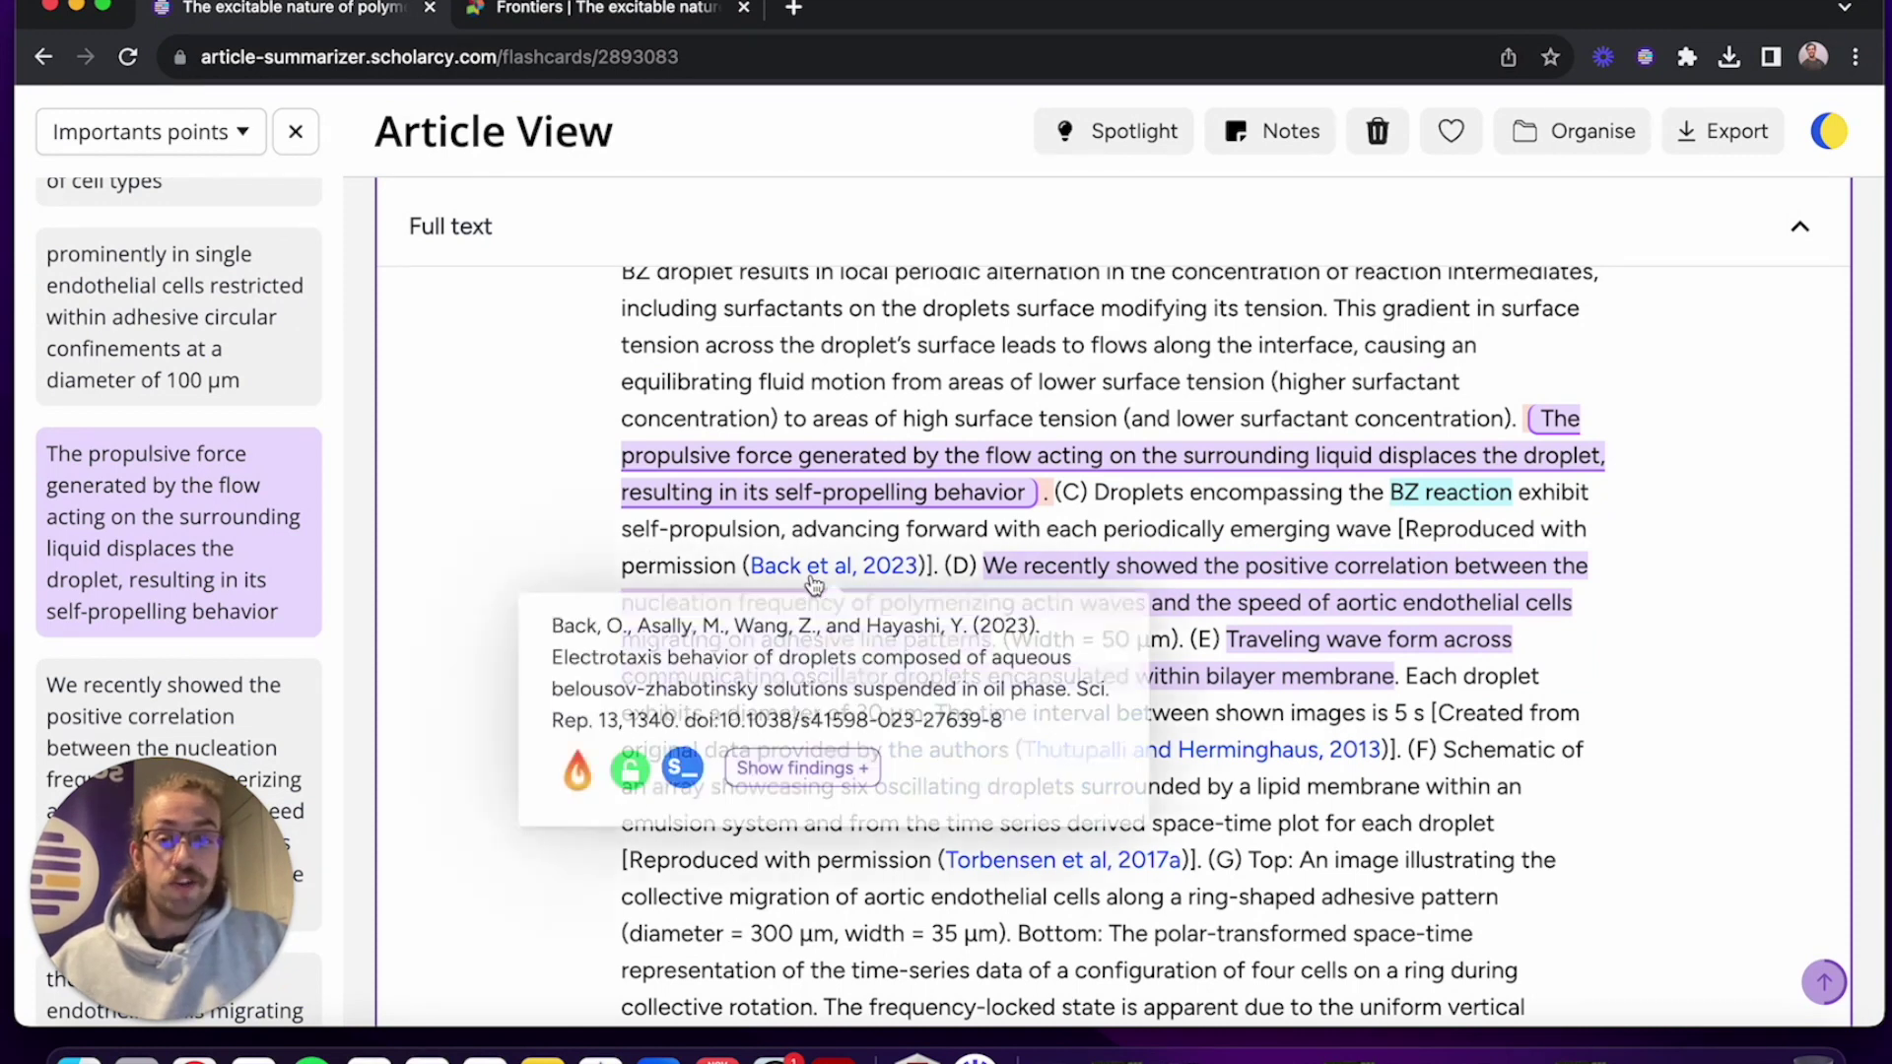
{"action": "left_click", "coordinate": [813, 769]}
{"action": "scroll", "coordinate": [805, 730], "scroll_direction": "down", "scroll_amount": 2}
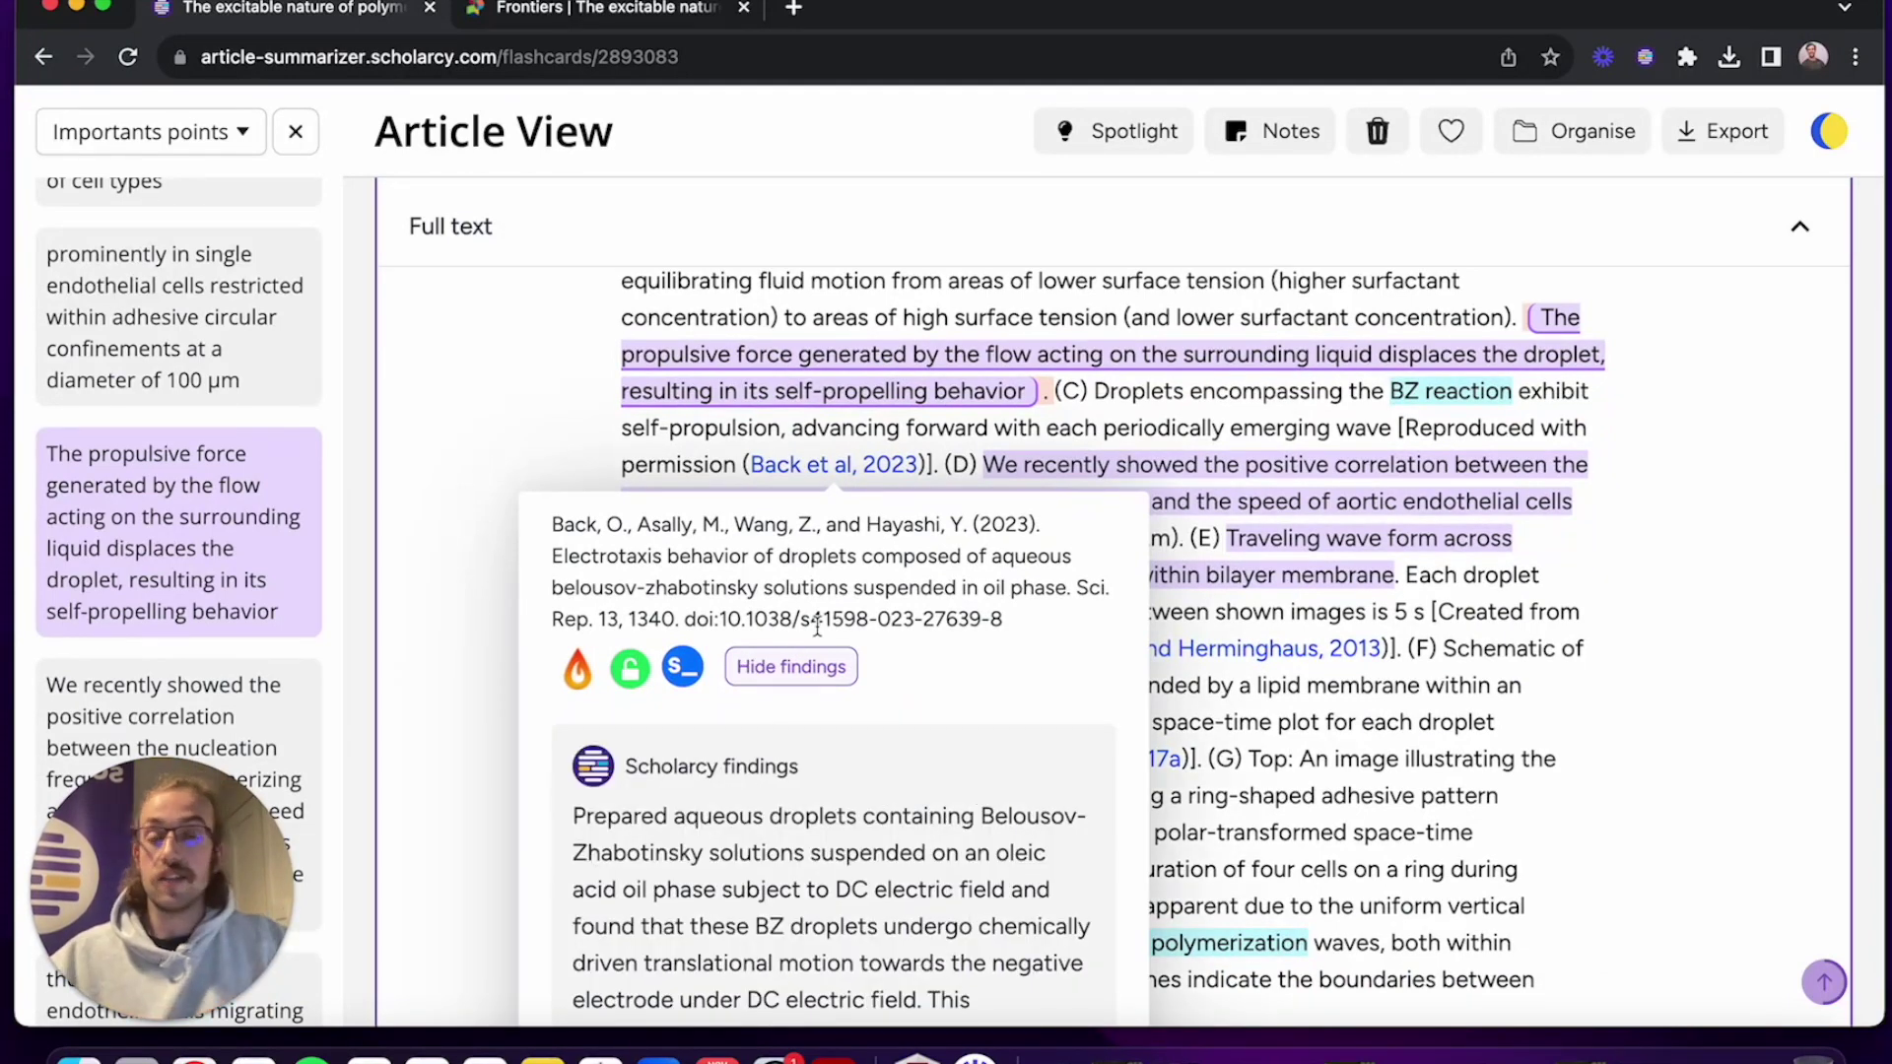
{"action": "scroll", "coordinate": [817, 626], "scroll_direction": "down", "scroll_amount": 3}
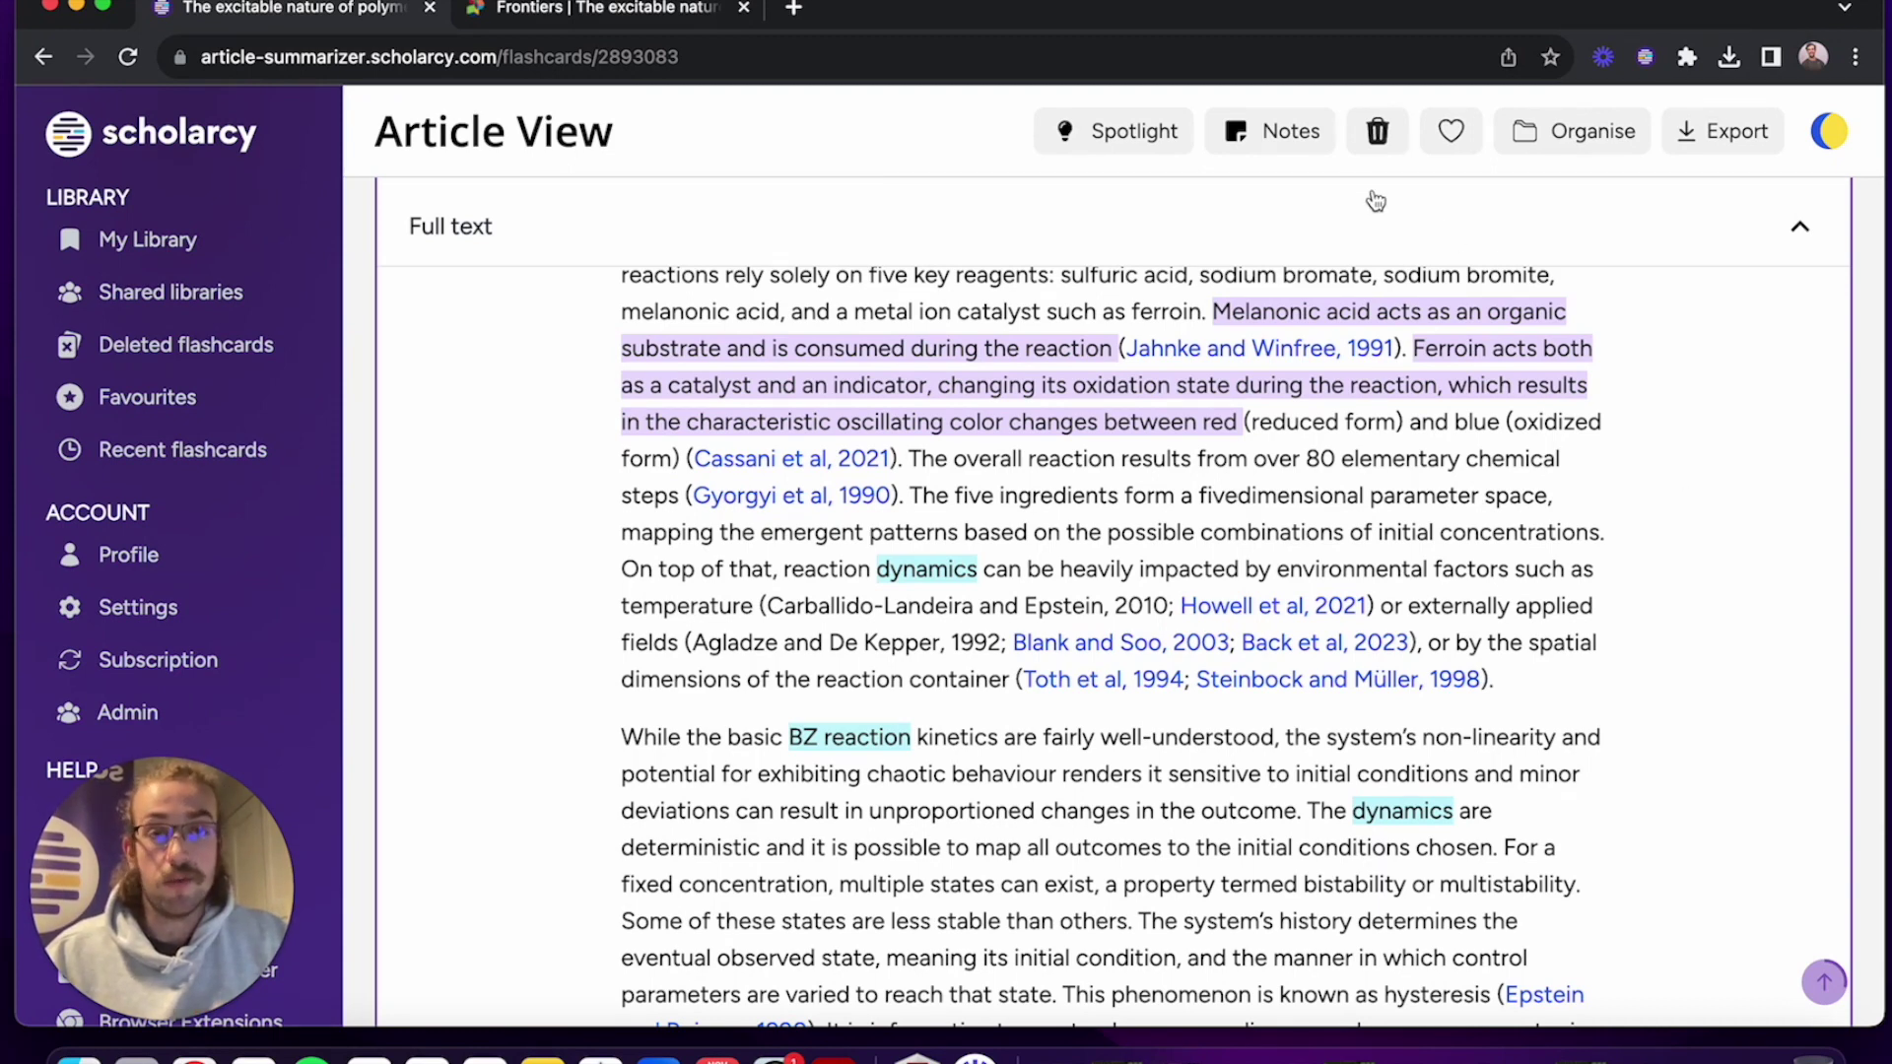
Create and save a flashcard note reading 'Typing your note'
{"action": "left_click", "coordinate": [1301, 146]}
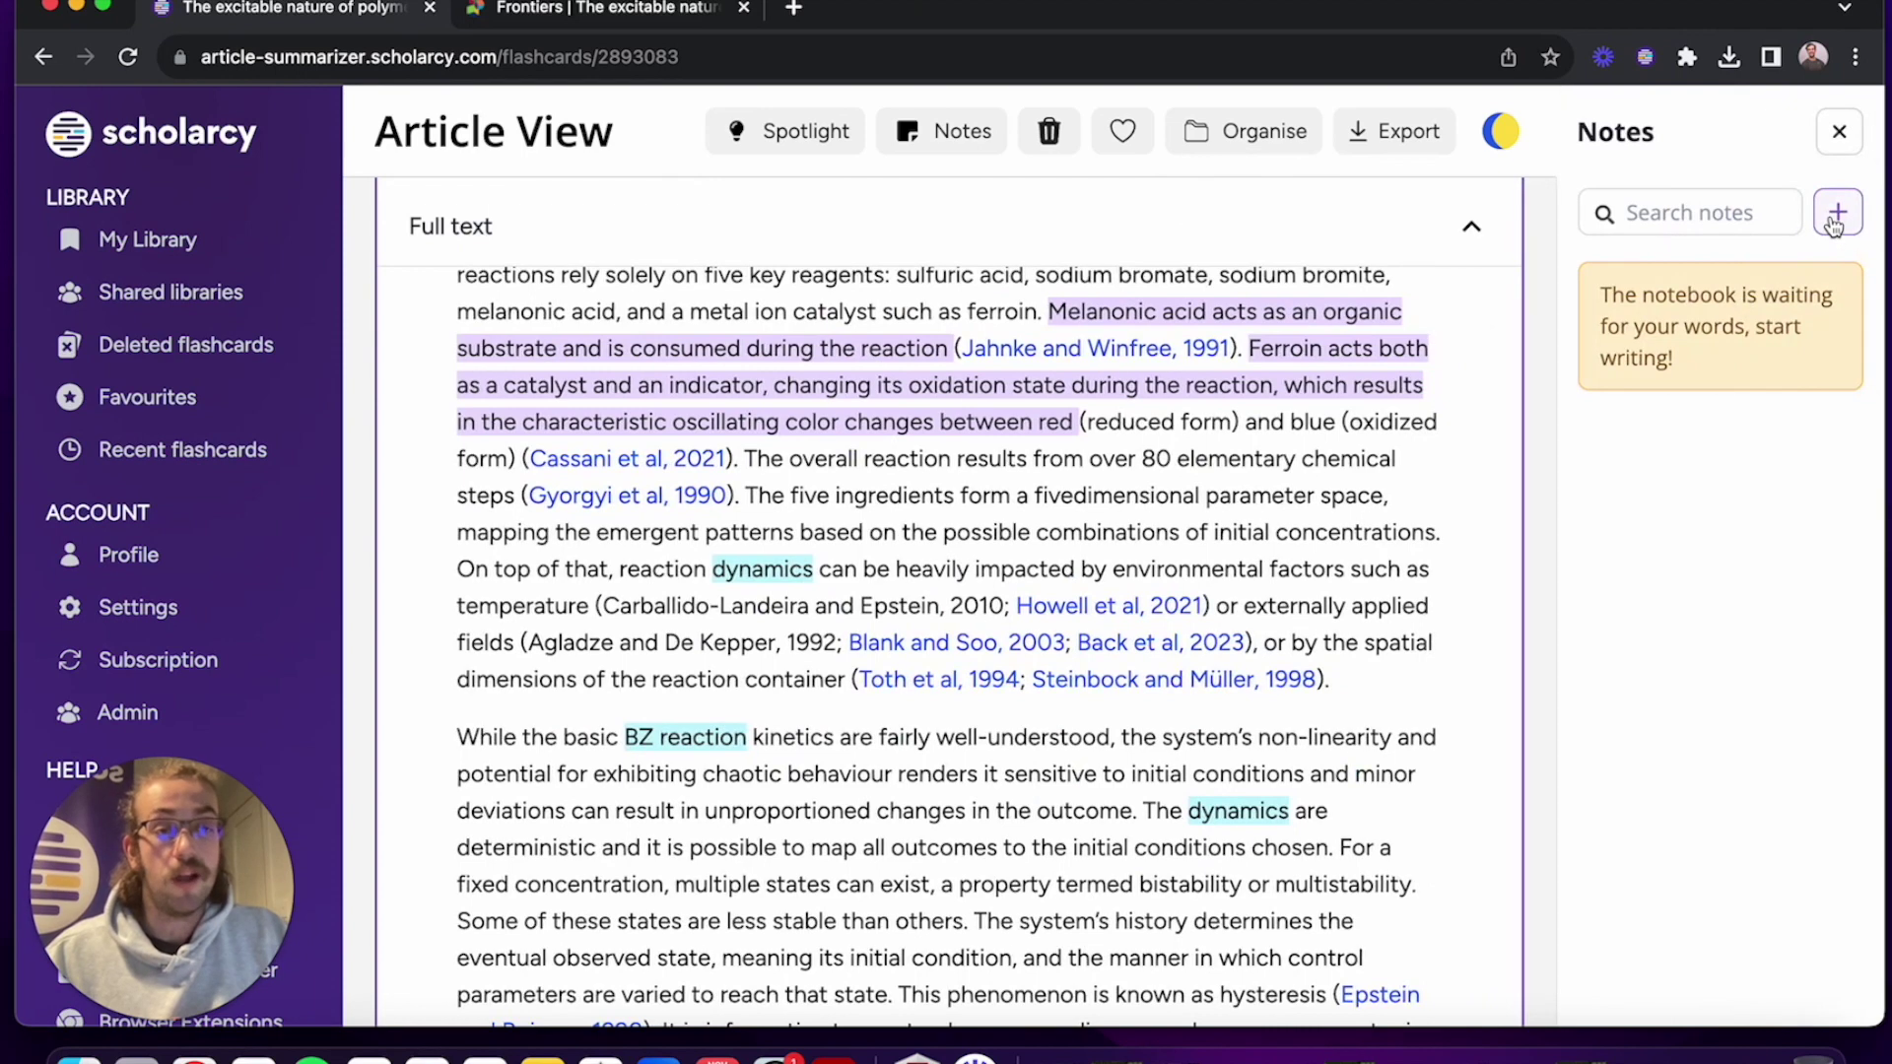
{"action": "left_click", "coordinate": [1837, 212]}
{"action": "type", "text": "Typing yout"}
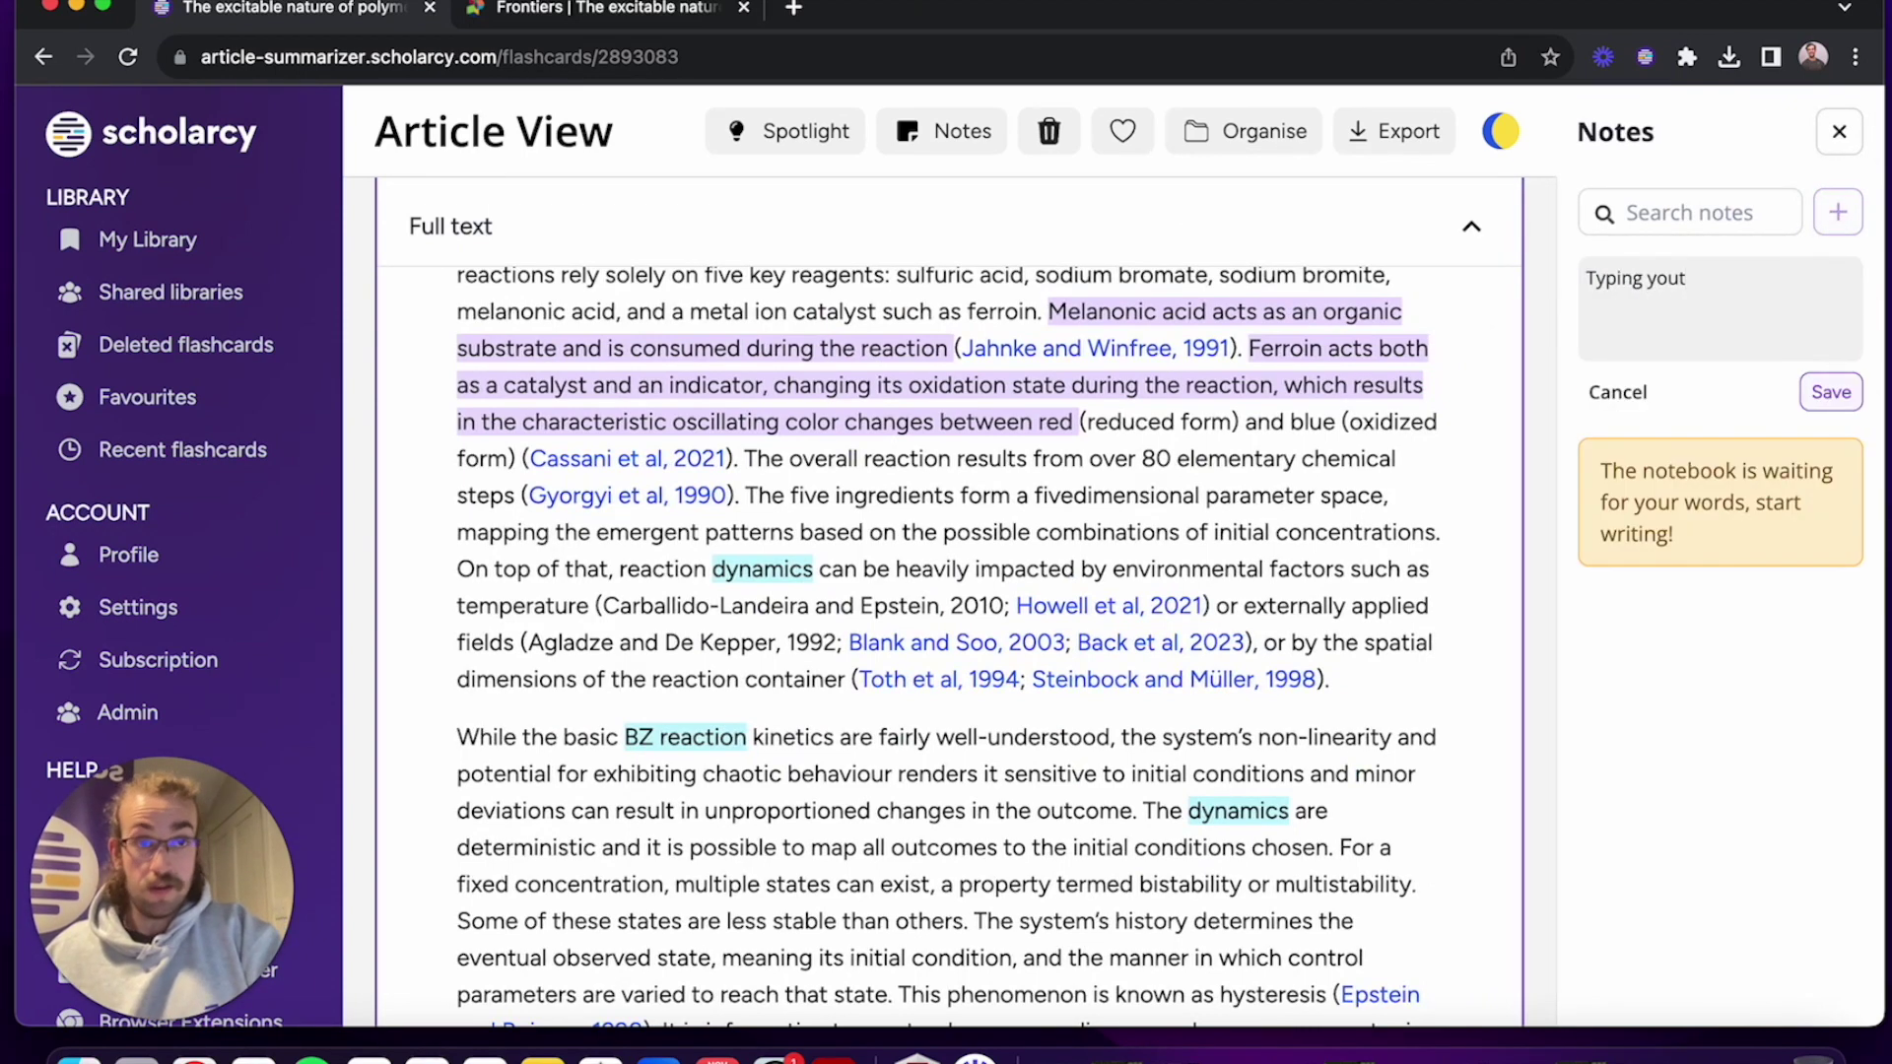
{"action": "key", "text": "BackSpace"}
{"action": "type", "text": "r note"}
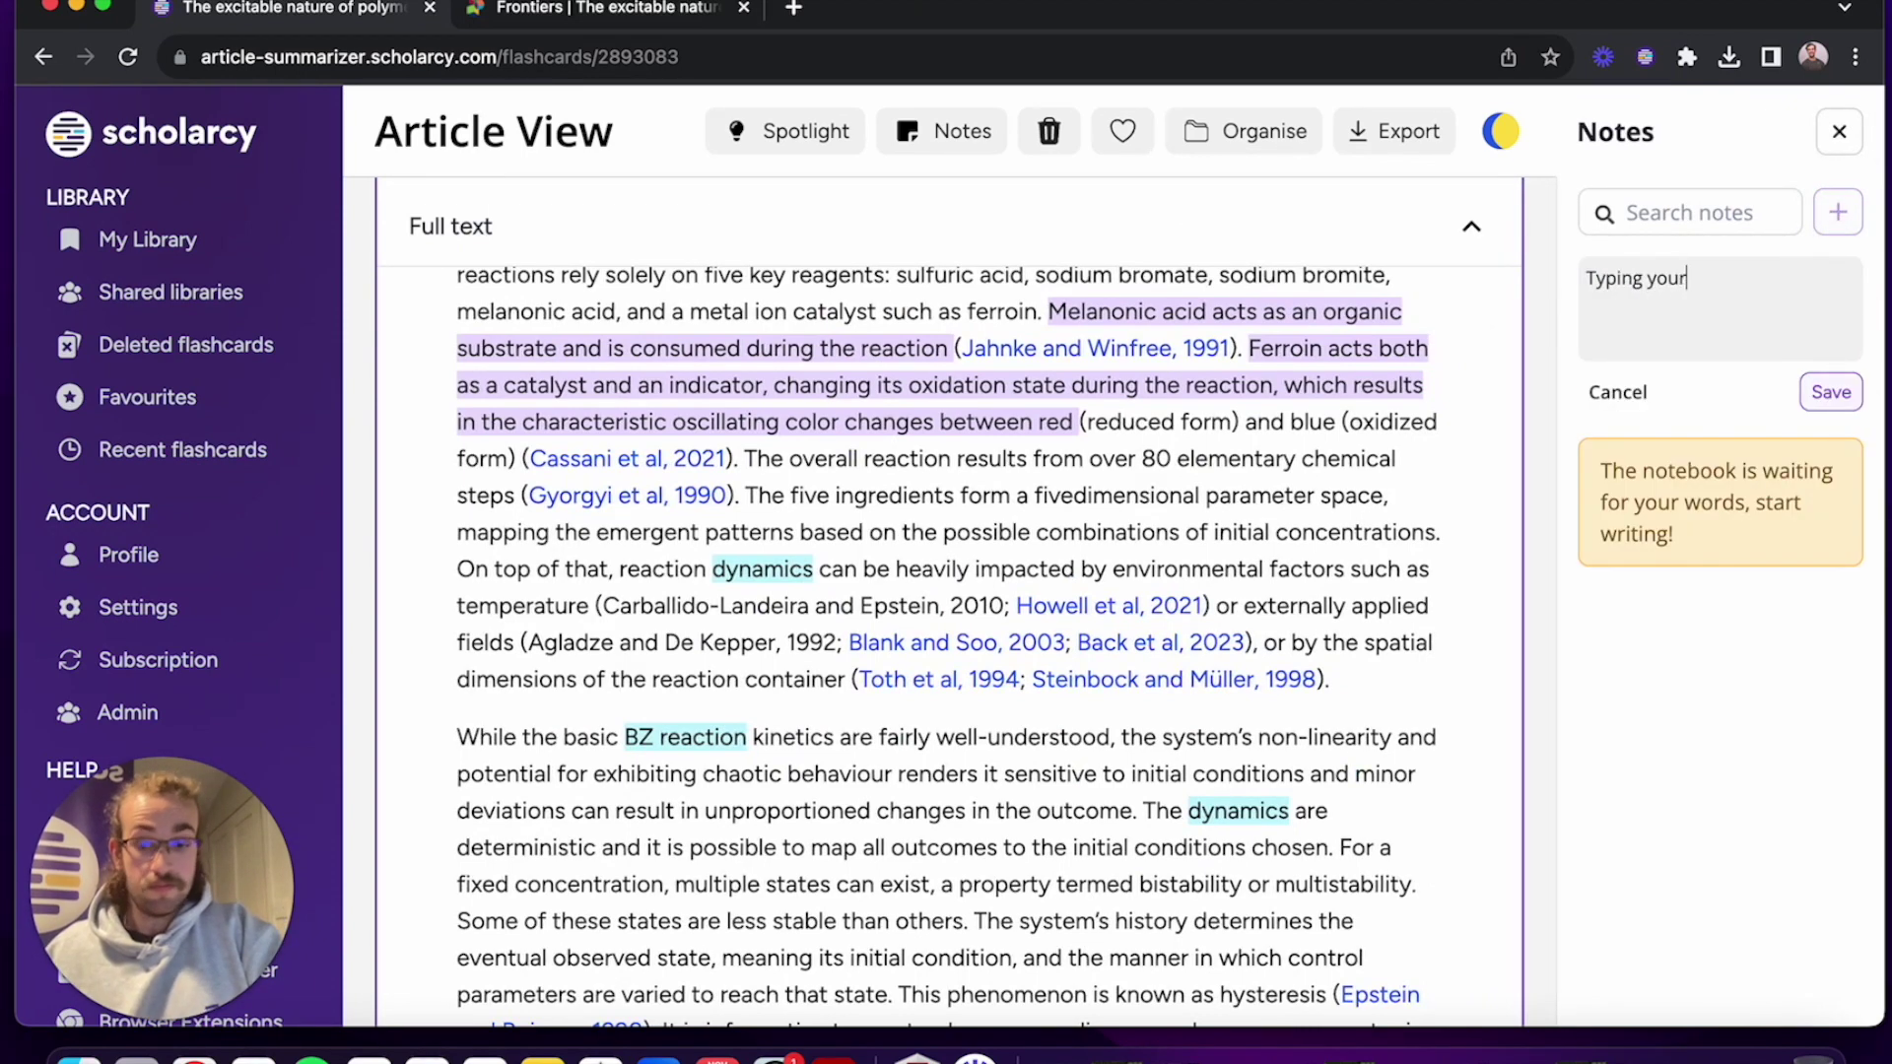
{"action": "left_click", "coordinate": [1831, 392]}
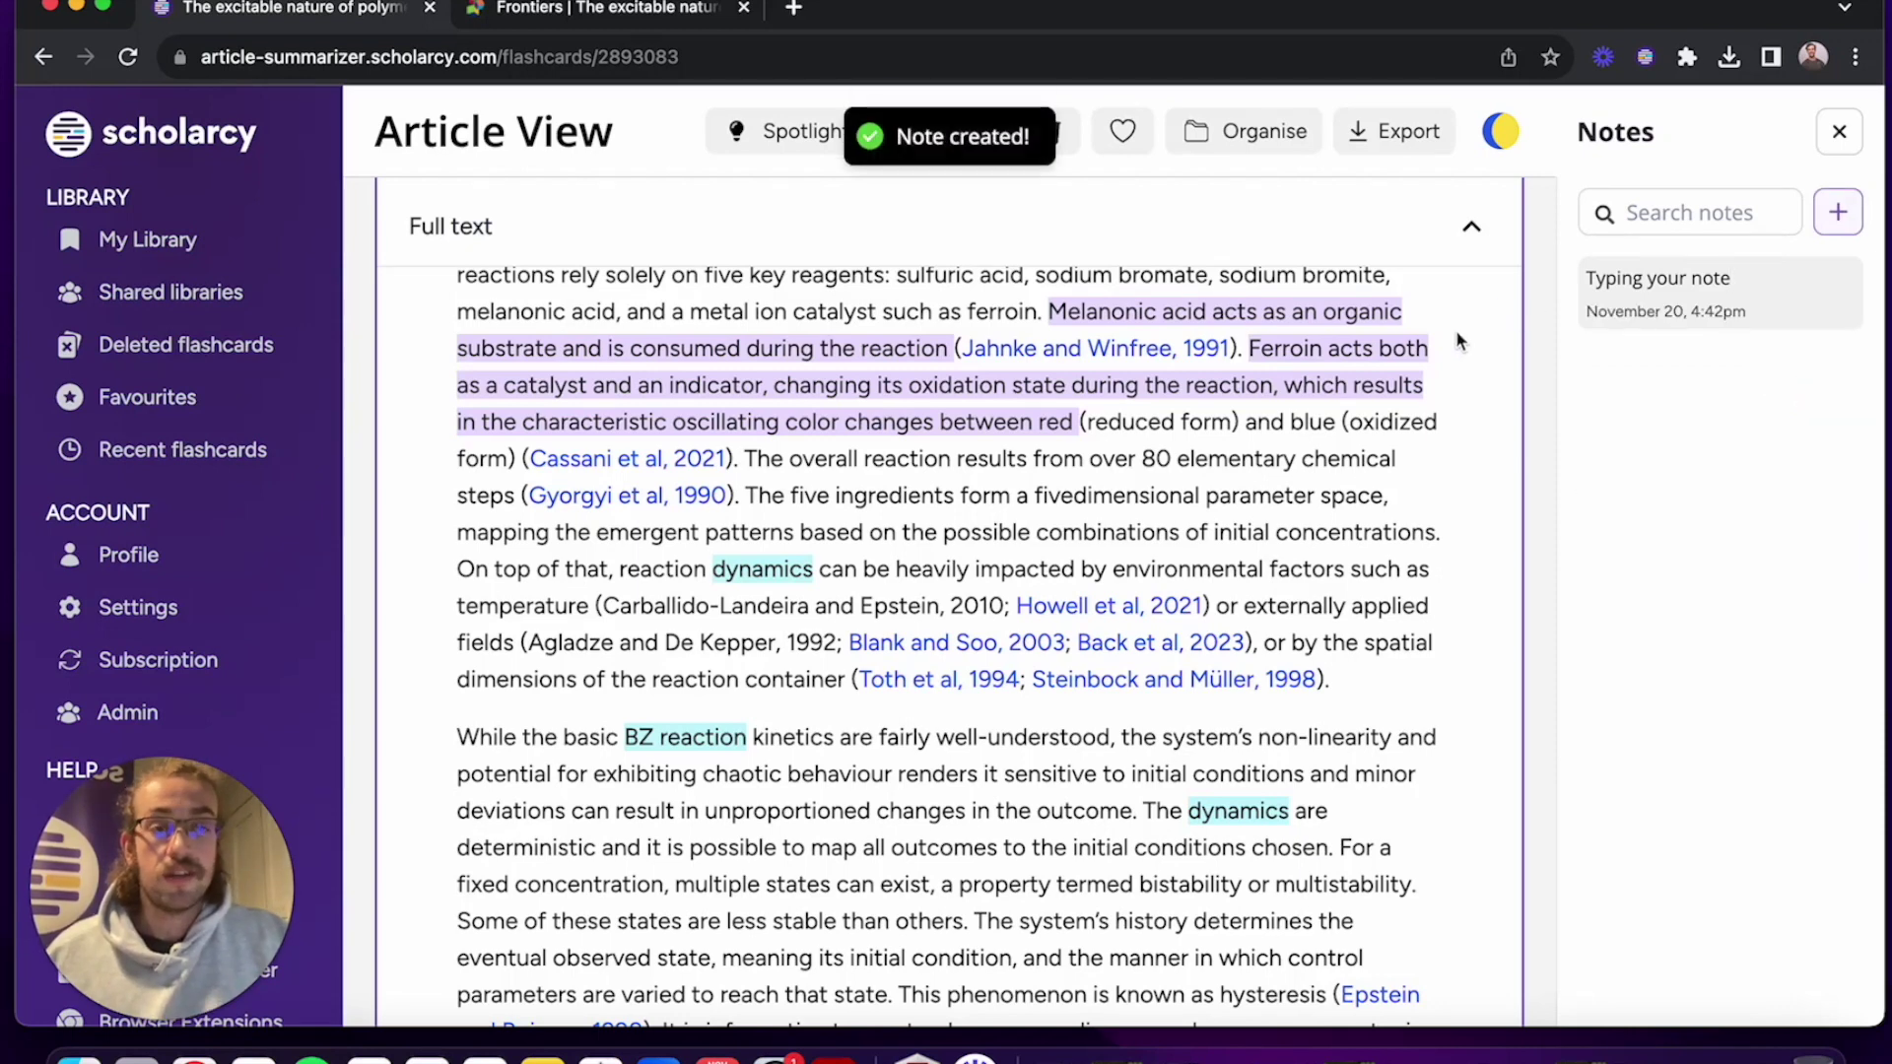